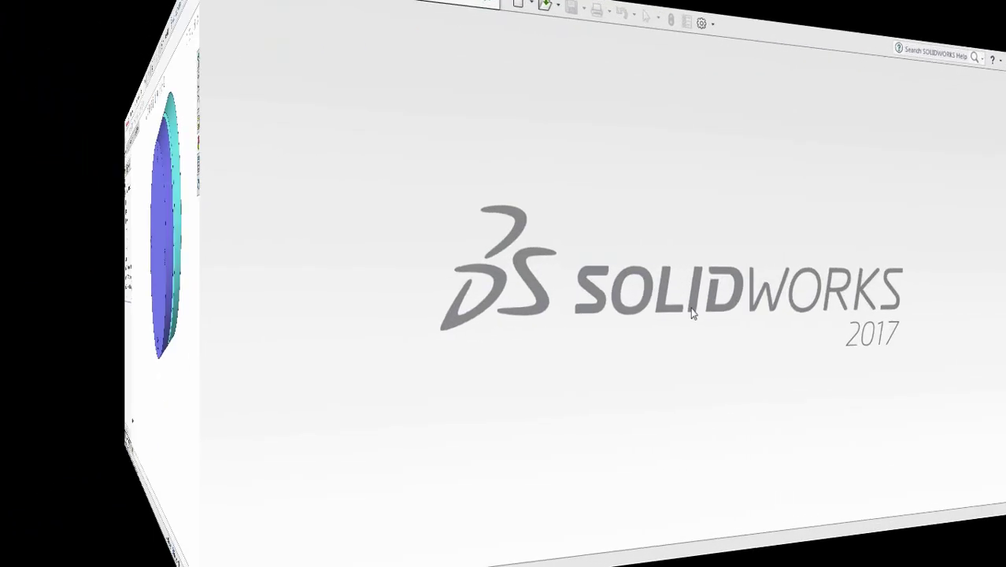
# Expand the New button dropdown to reveal the New command
pyautogui.click(309, 11)
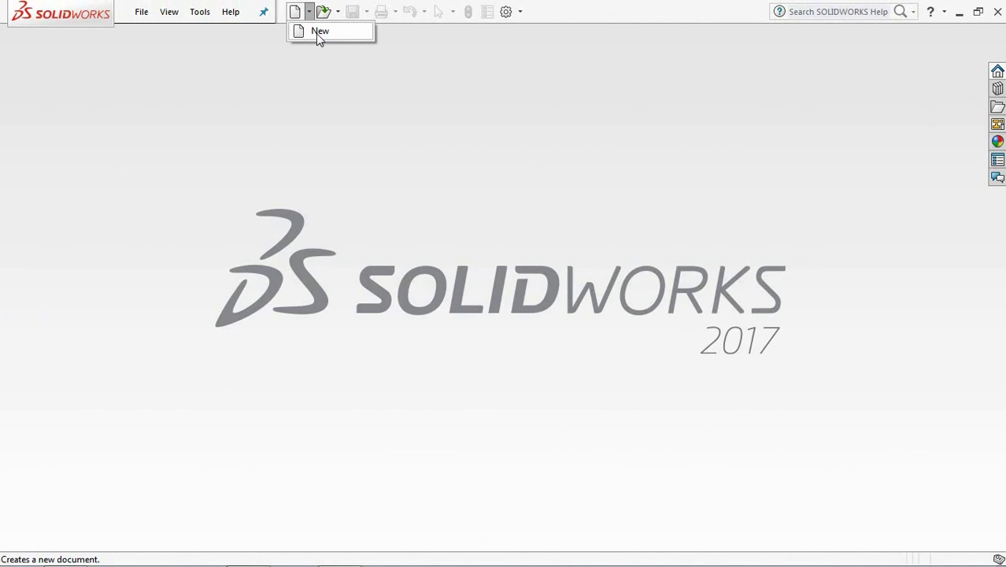
# Create a new Part document
pyautogui.click(316, 33)
pyautogui.click(207, 169)
pyautogui.click(429, 381)
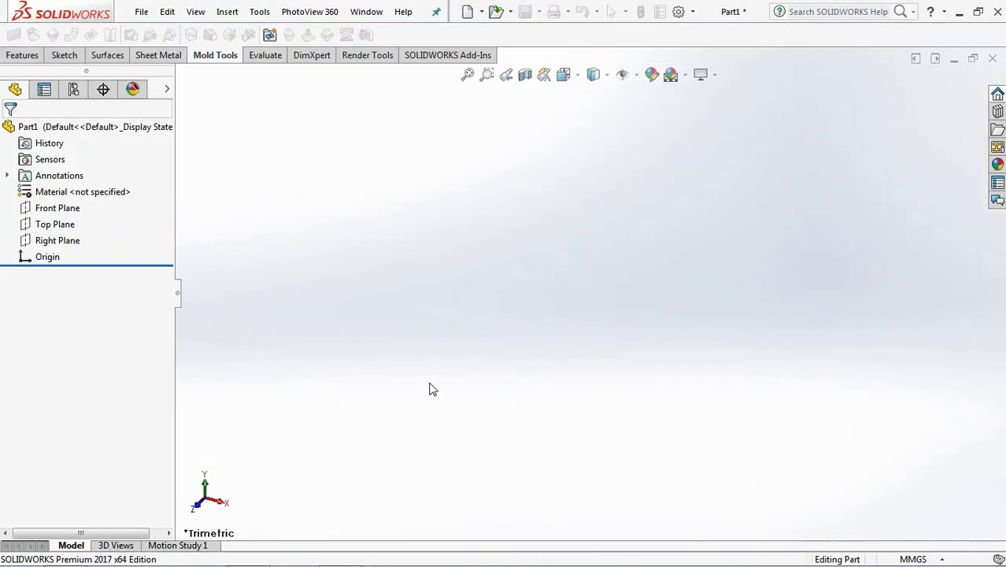
# Insert the PLANT POT part file into the new part
pyautogui.click(226, 11)
pyautogui.click(285, 353)
pyautogui.click(477, 149)
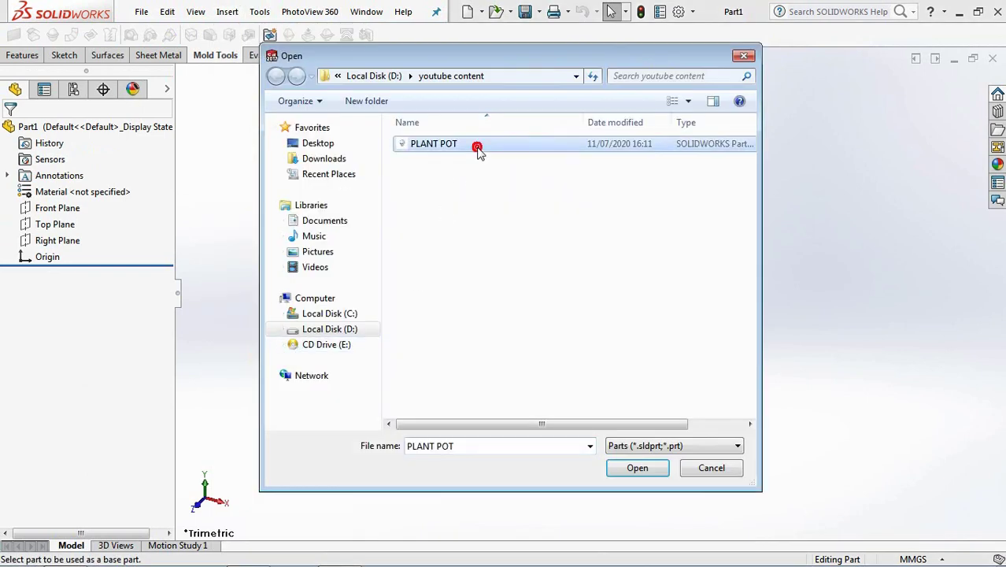
pyautogui.click(635, 469)
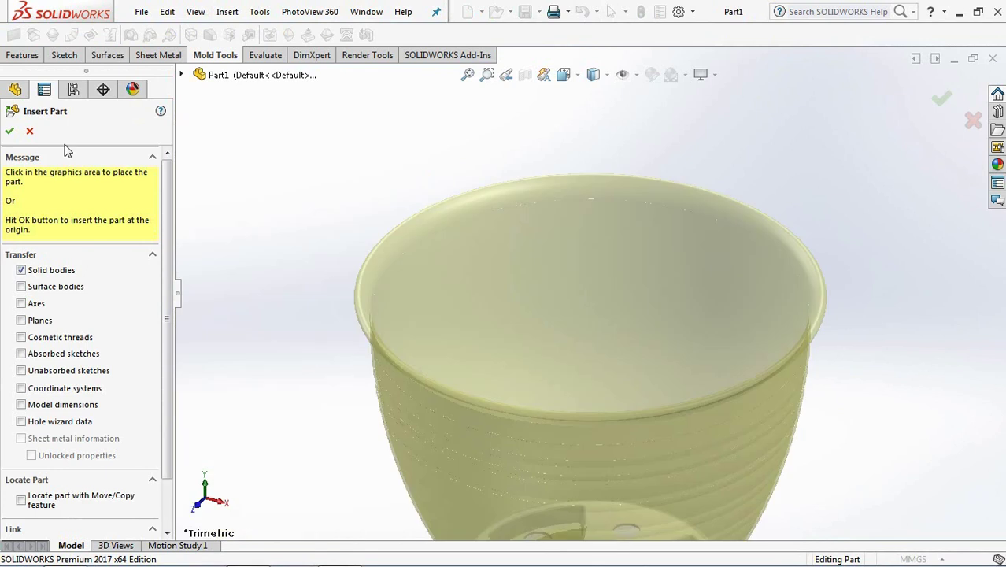
# Place PLANT POT at the origin and scale it uniformly by 1.02 about the origin
pyautogui.click(10, 131)
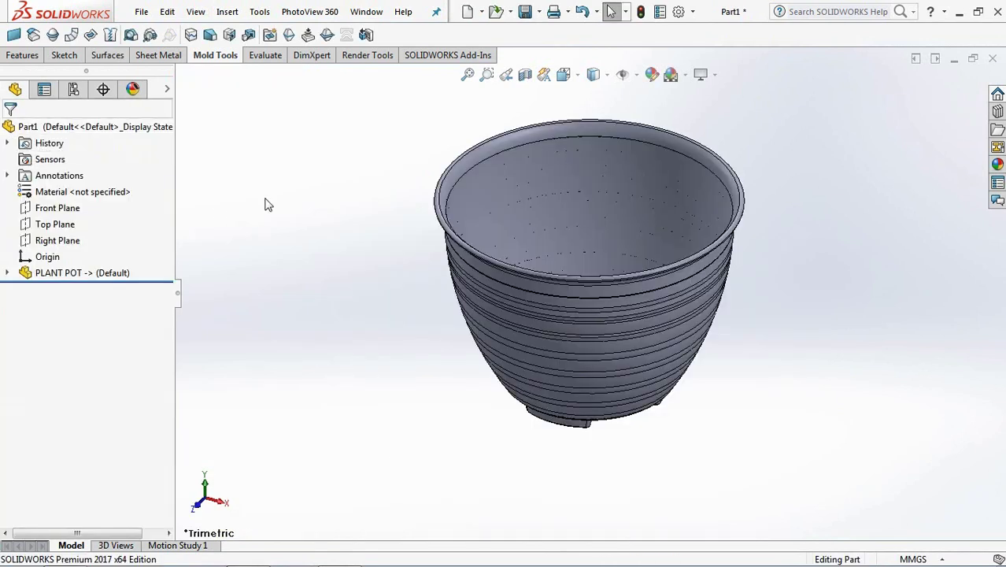
pyautogui.click(248, 35)
pyautogui.click(133, 189)
pyautogui.click(129, 213)
pyautogui.write('.02')
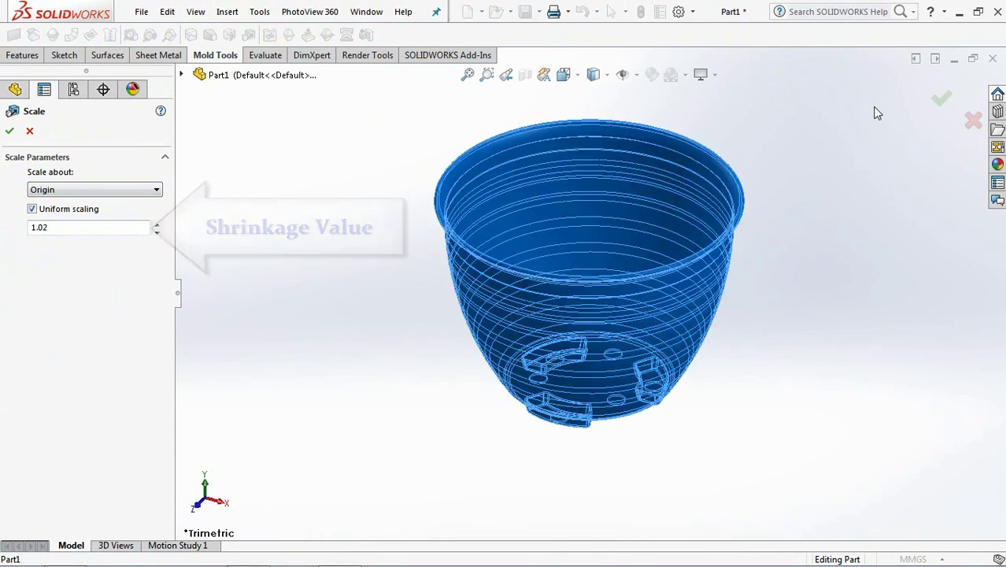
pyautogui.click(941, 99)
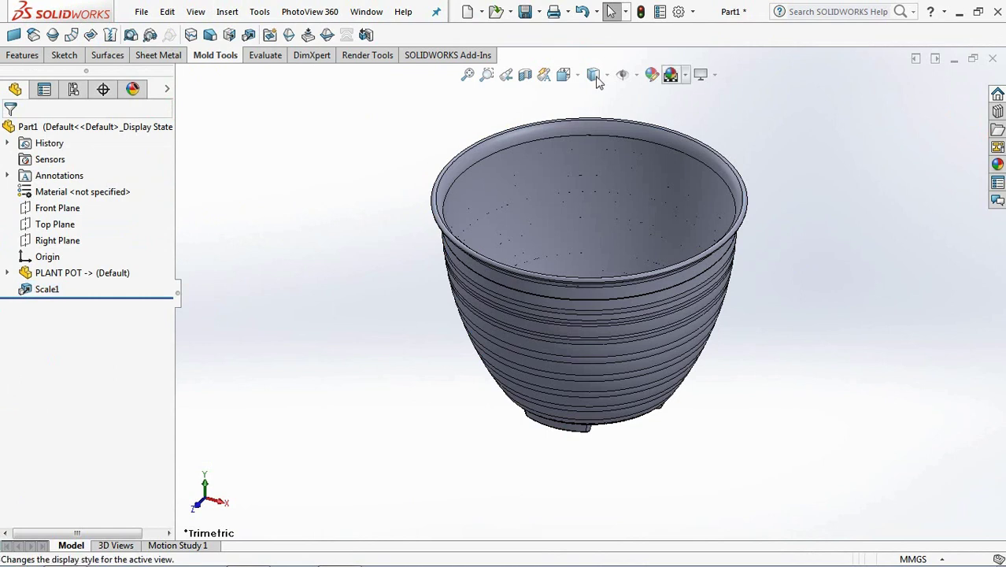
# Create a parting line on the pot's rim edge, pulling along Top Plane with 1° draft
pyautogui.click(290, 34)
pyautogui.click(181, 75)
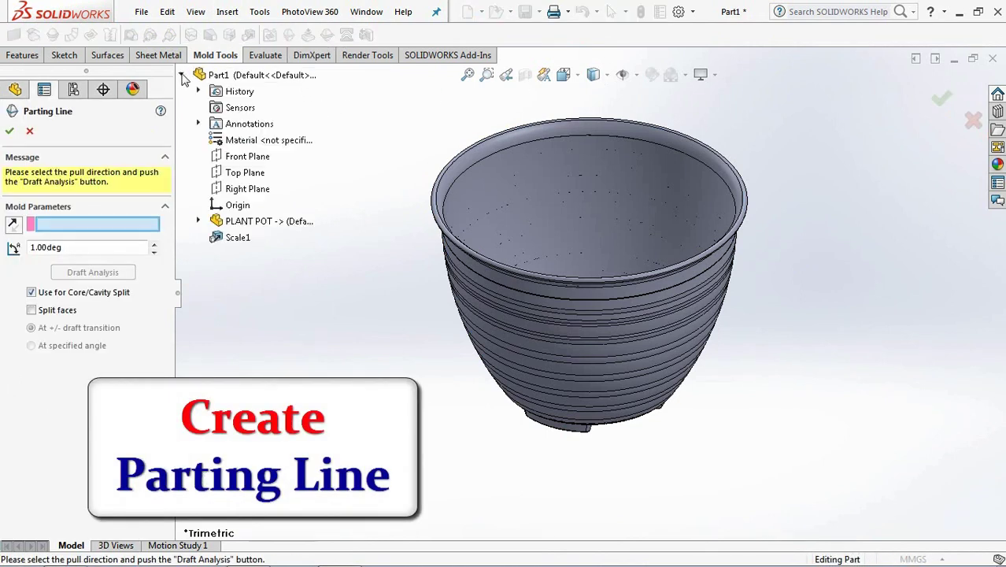
pyautogui.click(232, 175)
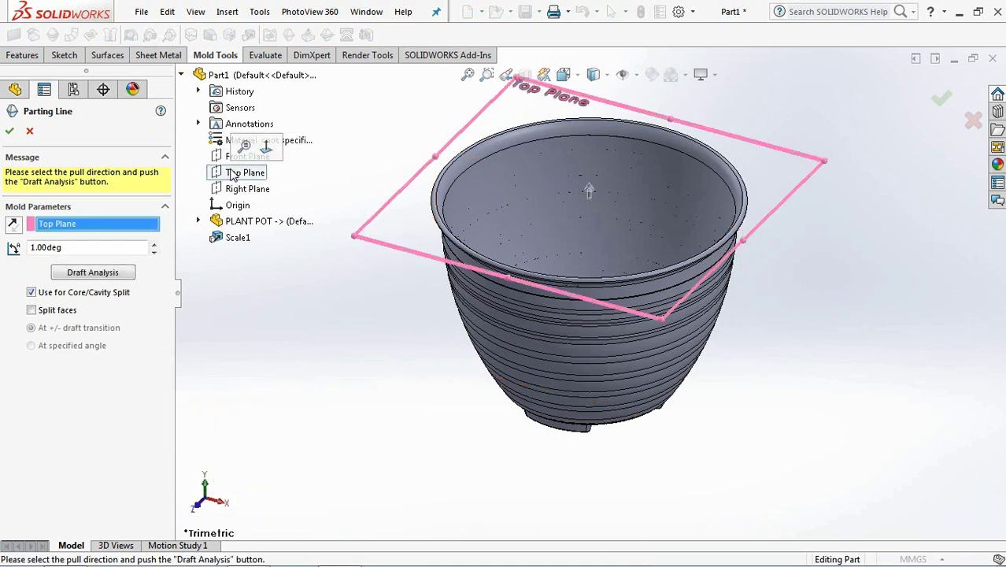
pyautogui.click(92, 273)
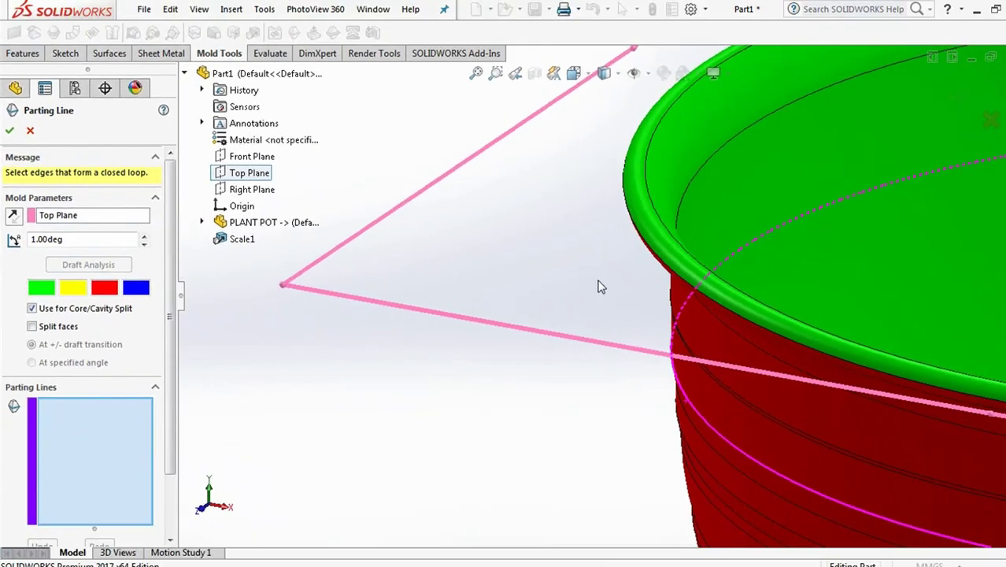
pyautogui.moveTo(600, 285); pyautogui.dragTo(619, 269, button='middle')
pyautogui.click(654, 250)
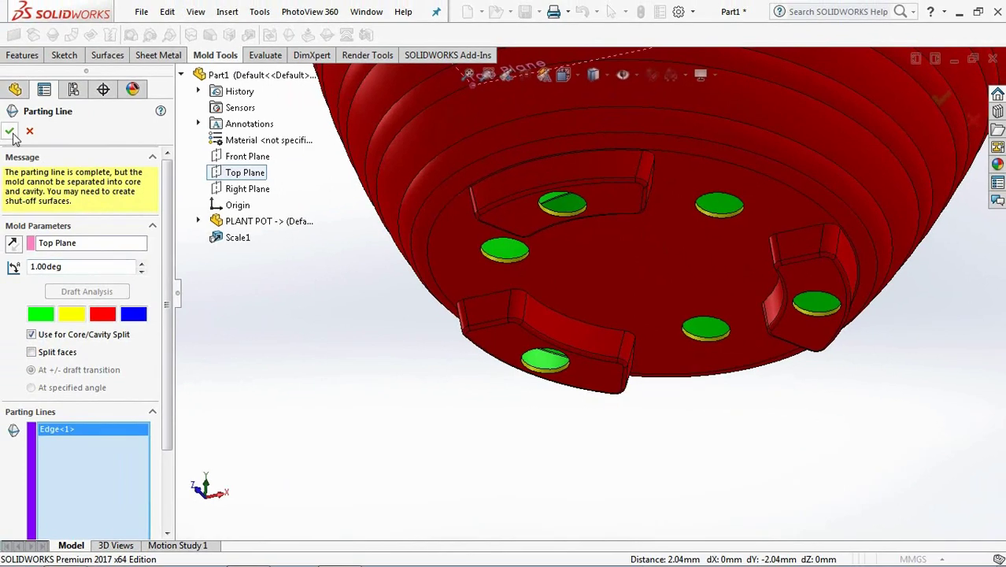
pyautogui.click(10, 131)
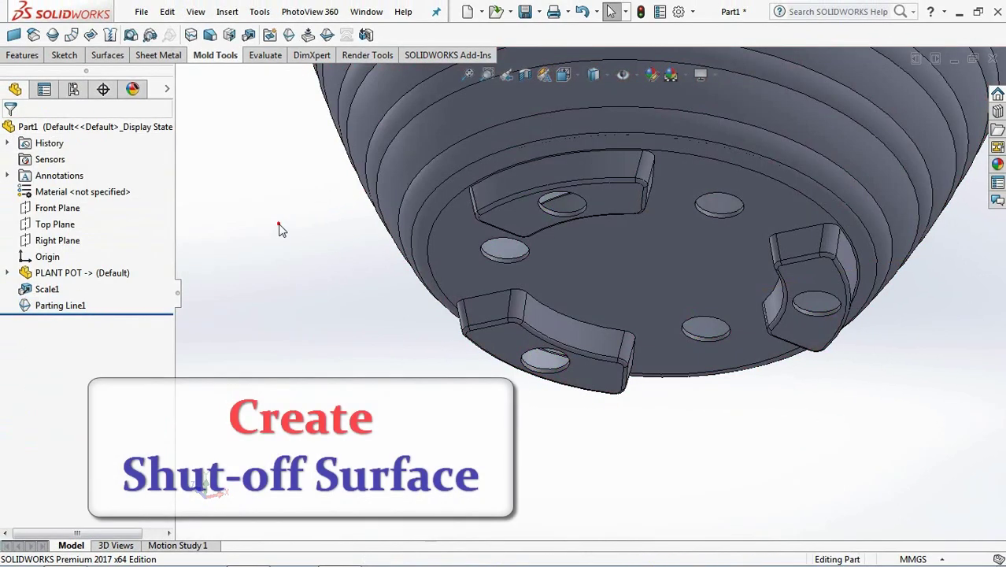
# Patch the six base holes with shut-off surfaces and hide the solid pot body
pyautogui.click(309, 35)
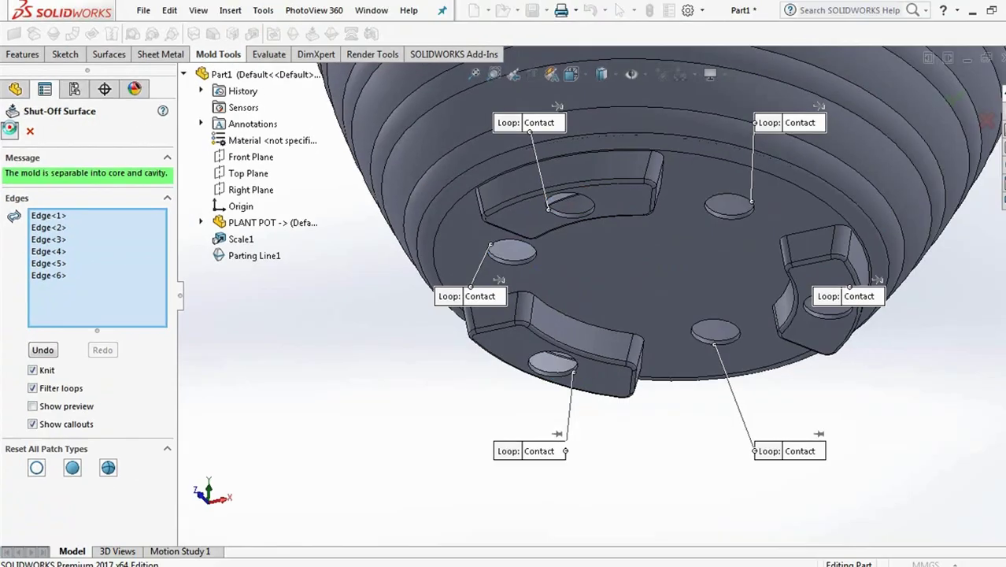
pyautogui.click(9, 129)
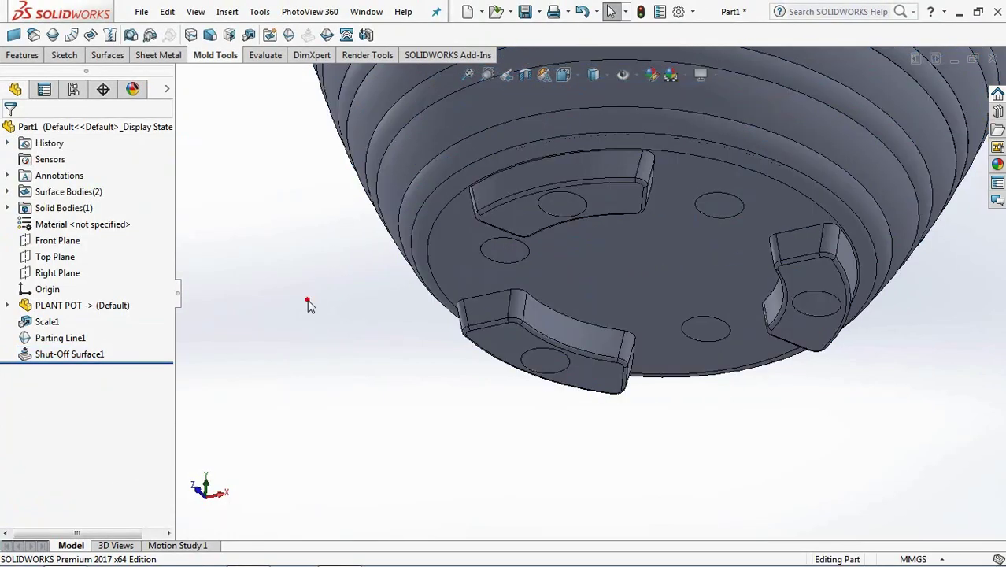
pyautogui.click(7, 208)
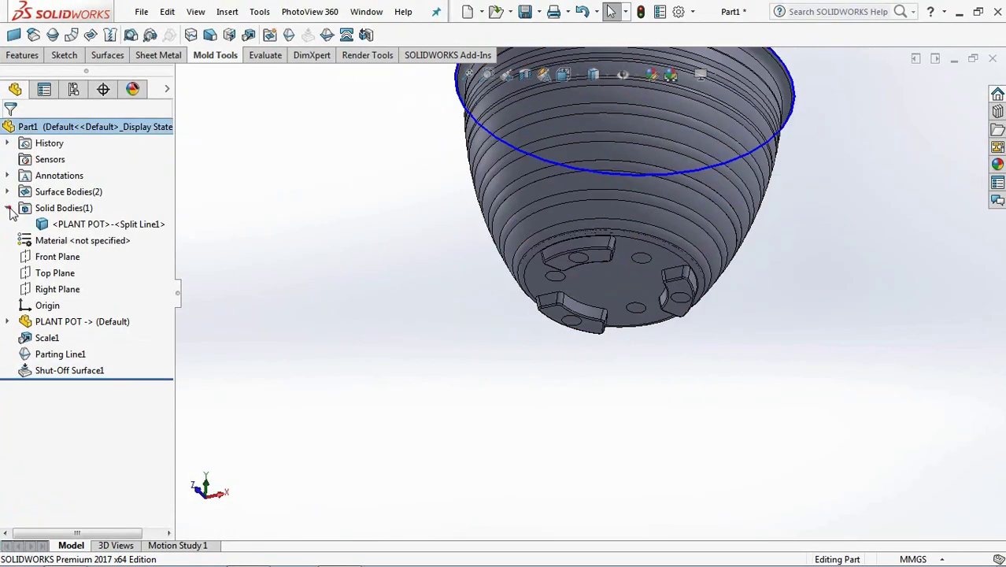
pyautogui.click(47, 227)
pyautogui.click(59, 203)
# Inspect the cavity and core surface bodies by highlighting each in the model
pyautogui.click(8, 191)
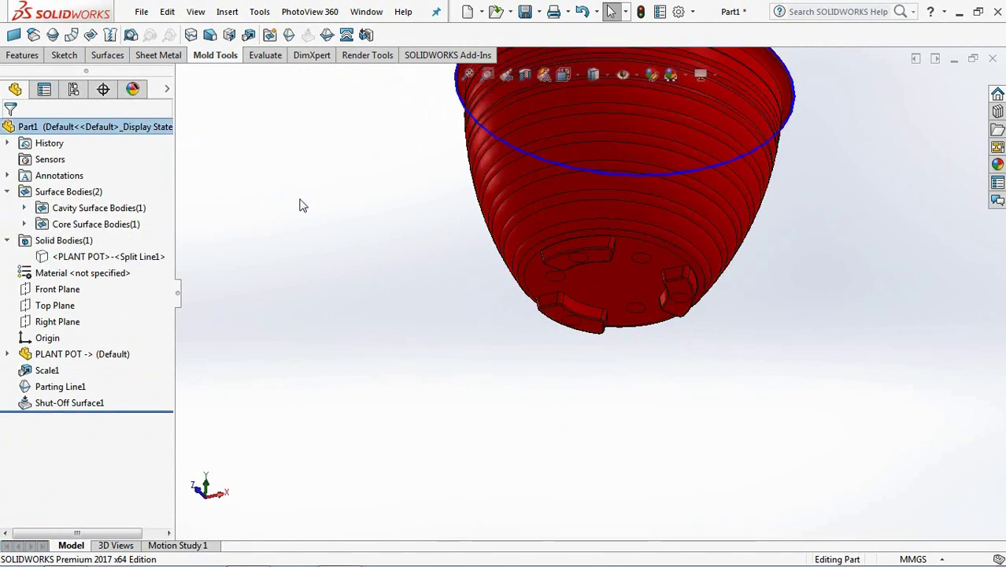
pyautogui.moveTo(371, 196); pyautogui.dragTo(640, 193, button='middle')
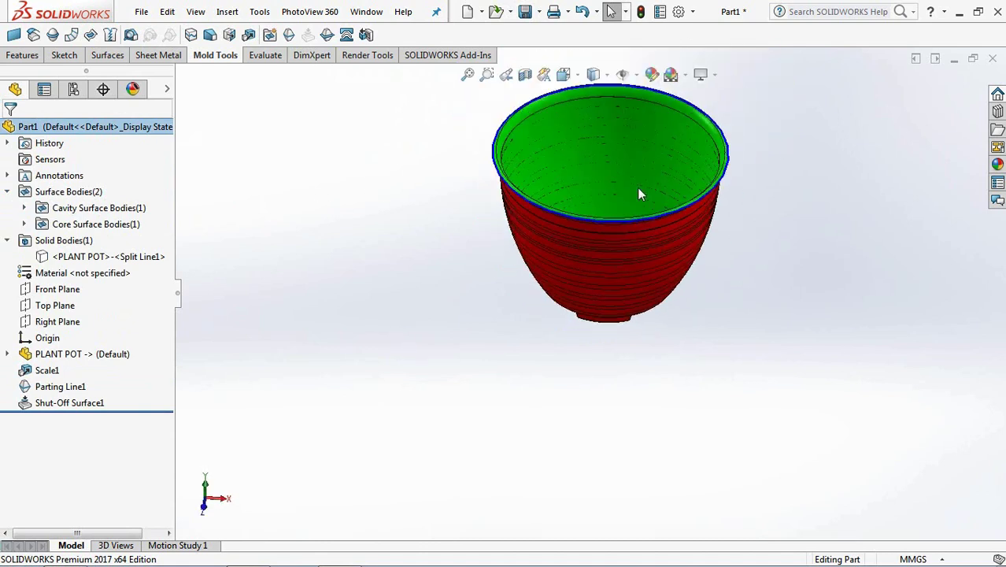
pyautogui.scroll(-3, 640, 128)
pyautogui.click(24, 208)
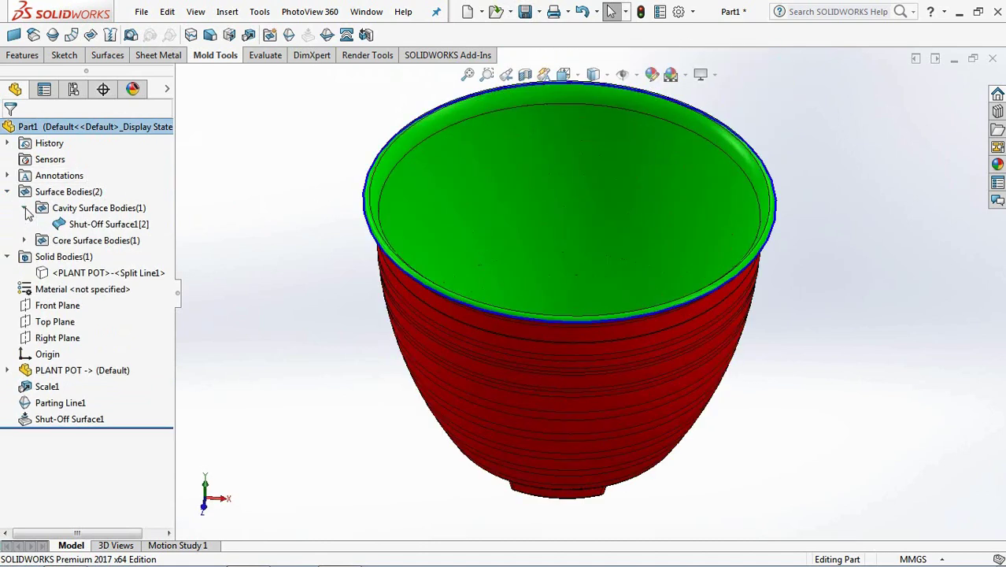
pyautogui.click(85, 227)
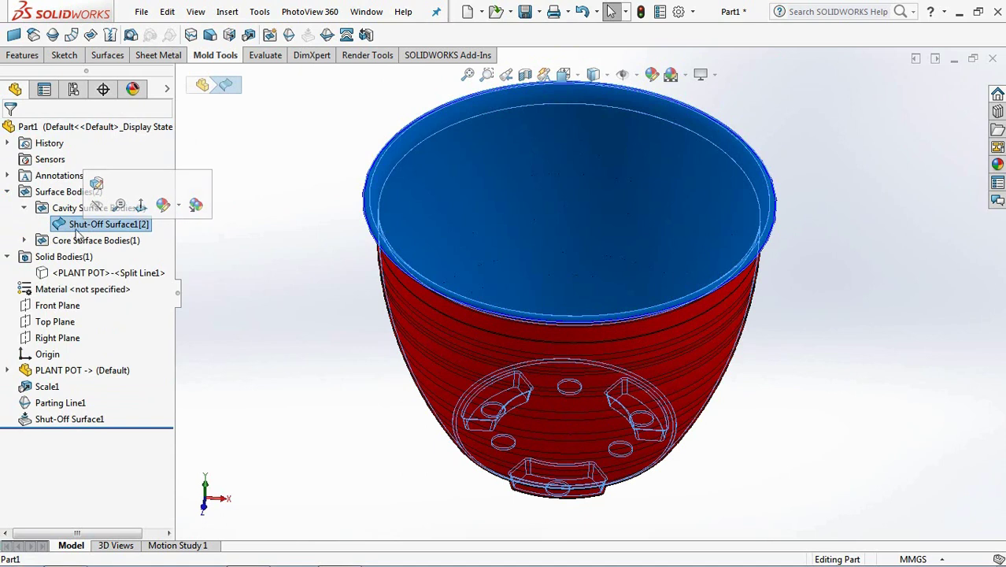
pyautogui.click(24, 240)
pyautogui.click(85, 258)
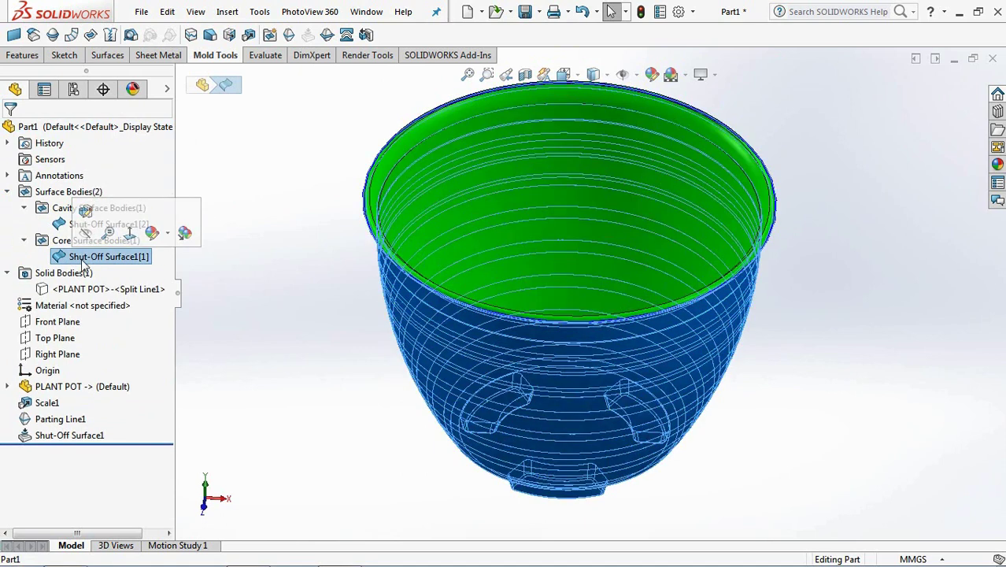
pyautogui.click(274, 299)
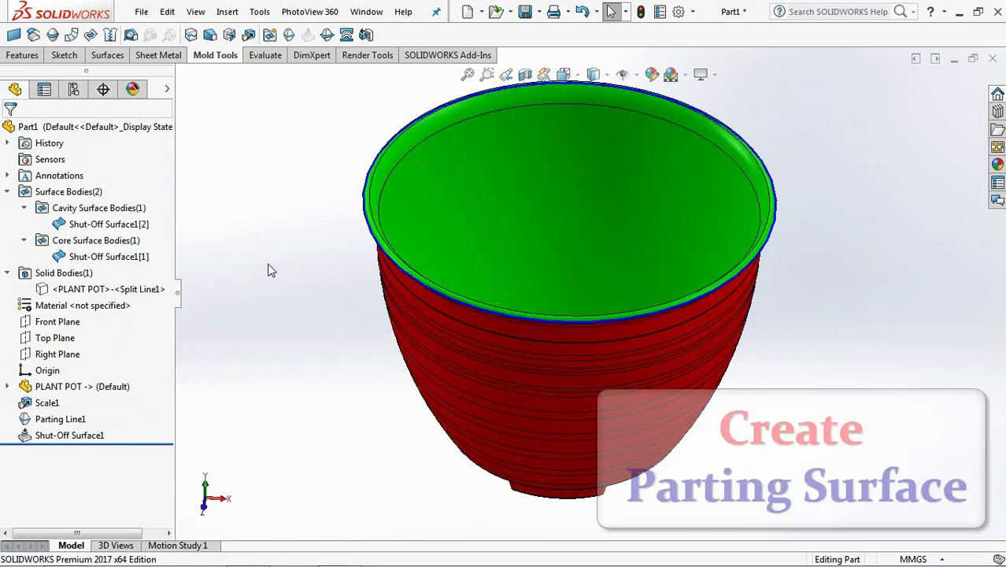
# Add a 26 mm parting surface perpendicular to pull, extending outward from the rim
pyautogui.click(326, 35)
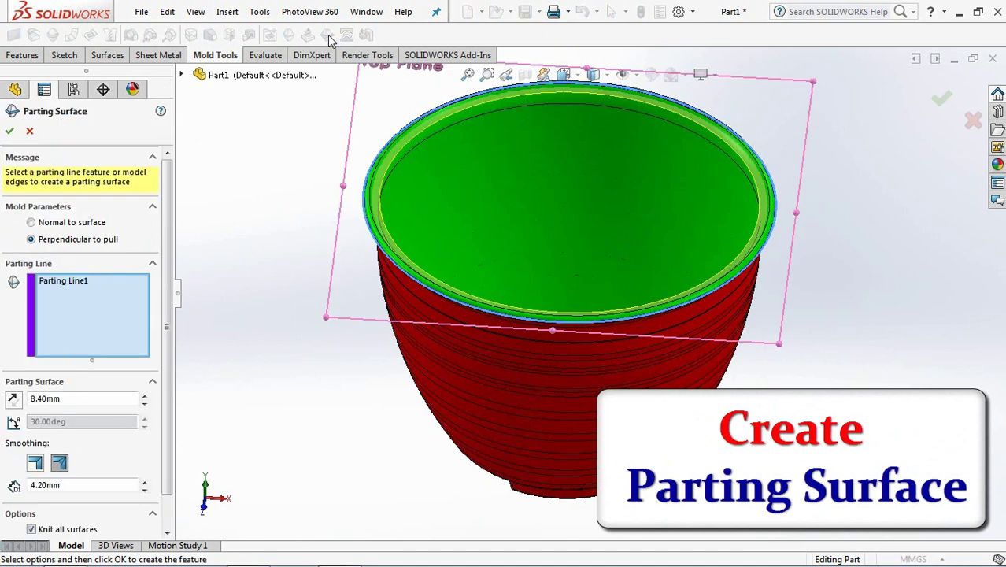
pyautogui.click(12, 400)
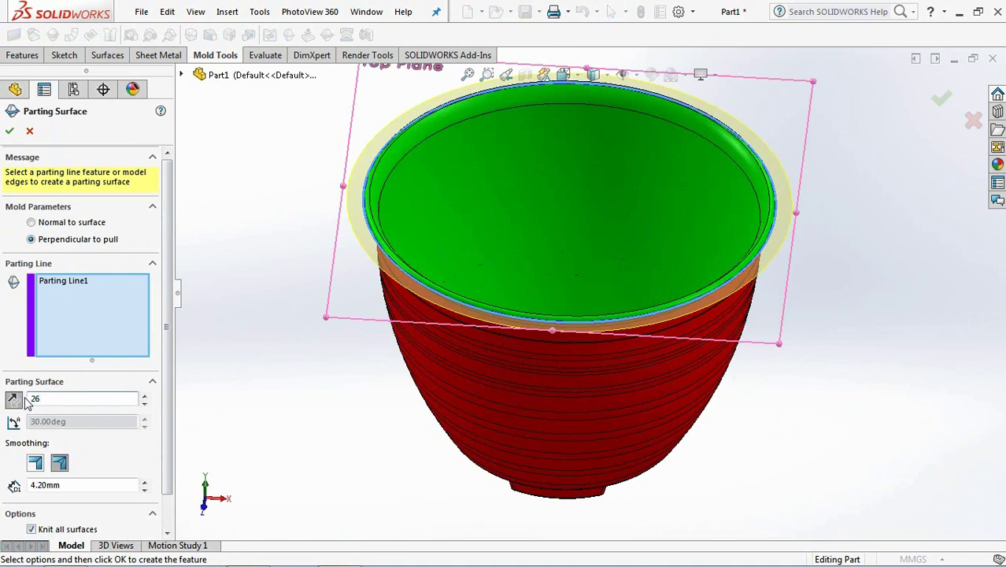
pyautogui.press('Return')
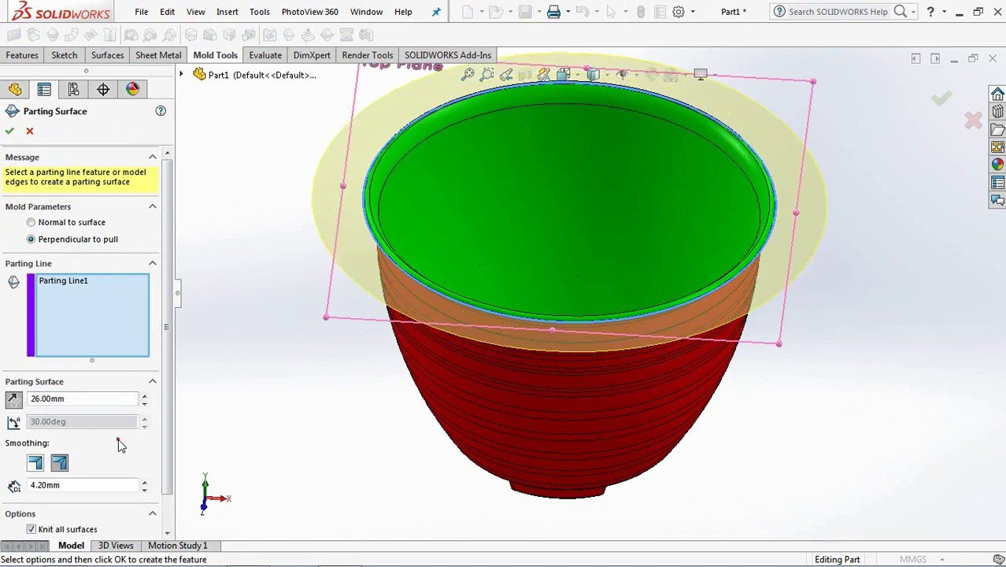
pyautogui.click(10, 132)
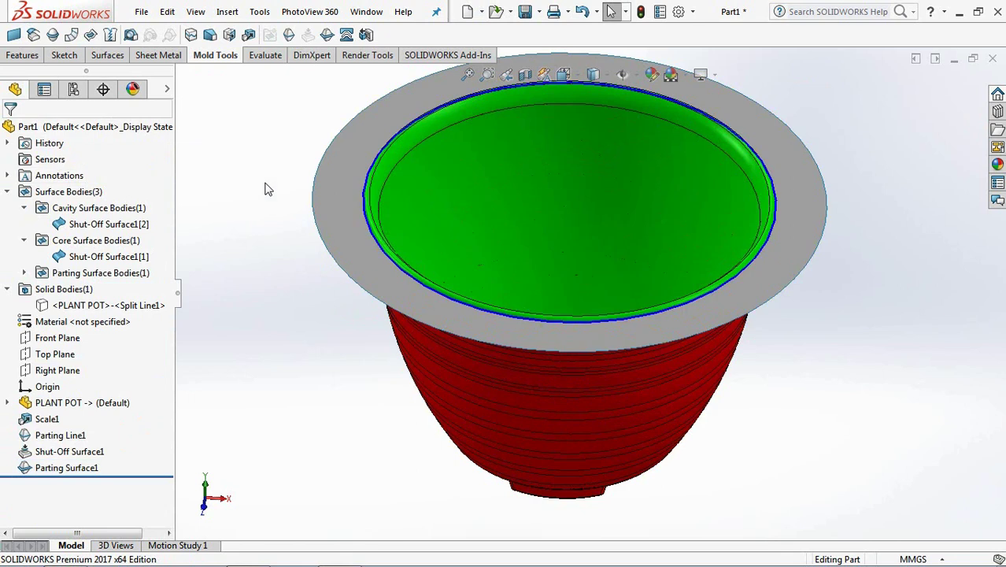
pyautogui.click(29, 57)
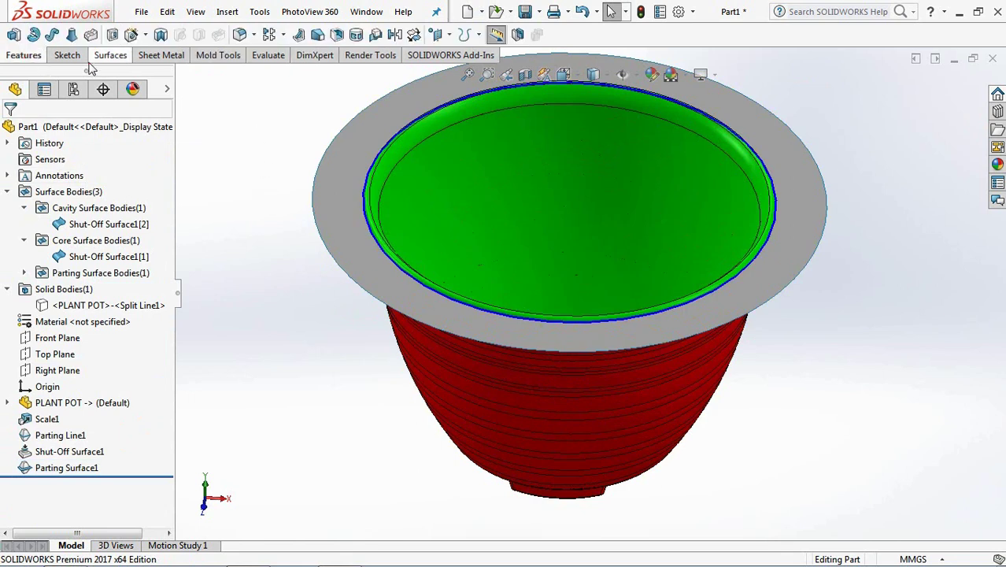
pyautogui.click(437, 35)
# Create Plane1 offset 50 mm from the flat parting surface face
pyautogui.click(502, 59)
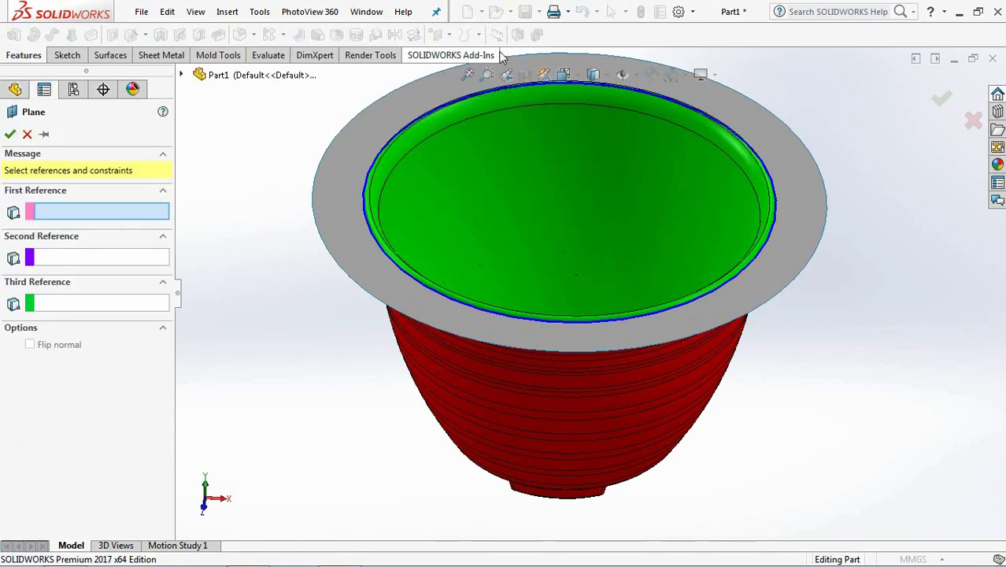
pyautogui.click(342, 205)
pyautogui.moveTo(321, 409); pyautogui.dragTo(314, 308, button='middle')
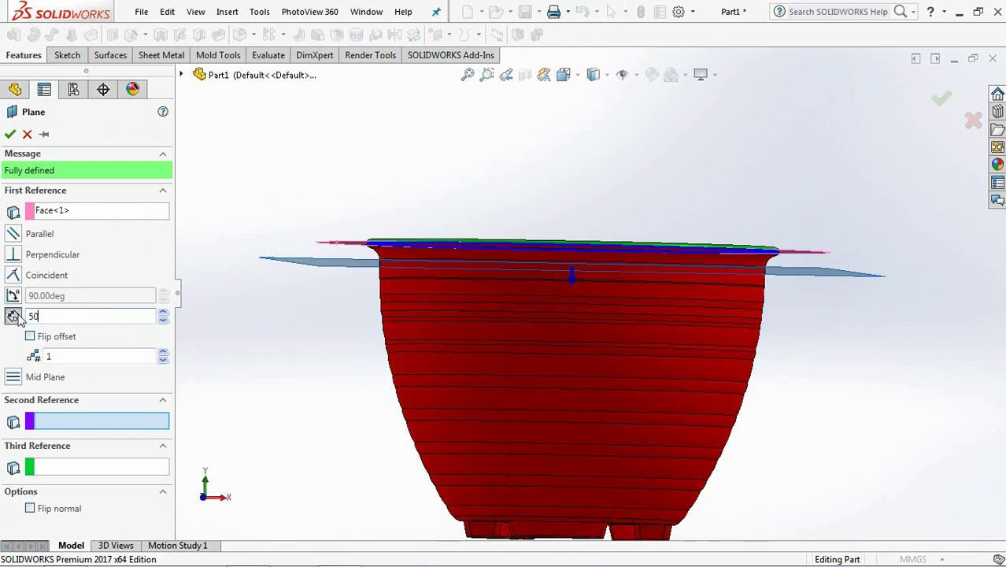
pyautogui.moveTo(270, 251); pyautogui.dragTo(257, 269, button='middle')
pyautogui.click(9, 135)
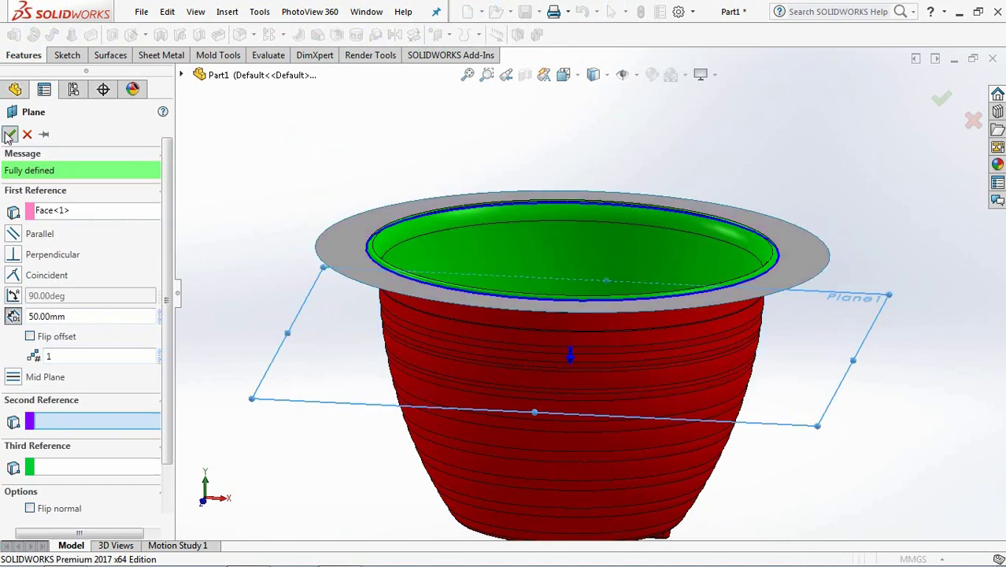
pyautogui.moveTo(287, 163); pyautogui.dragTo(297, 221, button='middle')
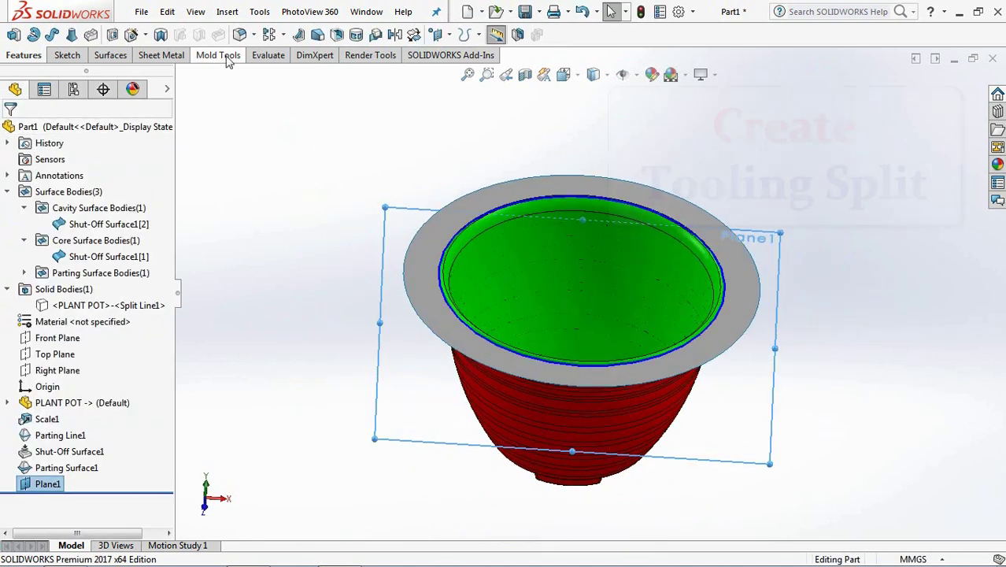
# Start a tooling split and sketch a circle centred on the origin on Plane1
pyautogui.click(346, 36)
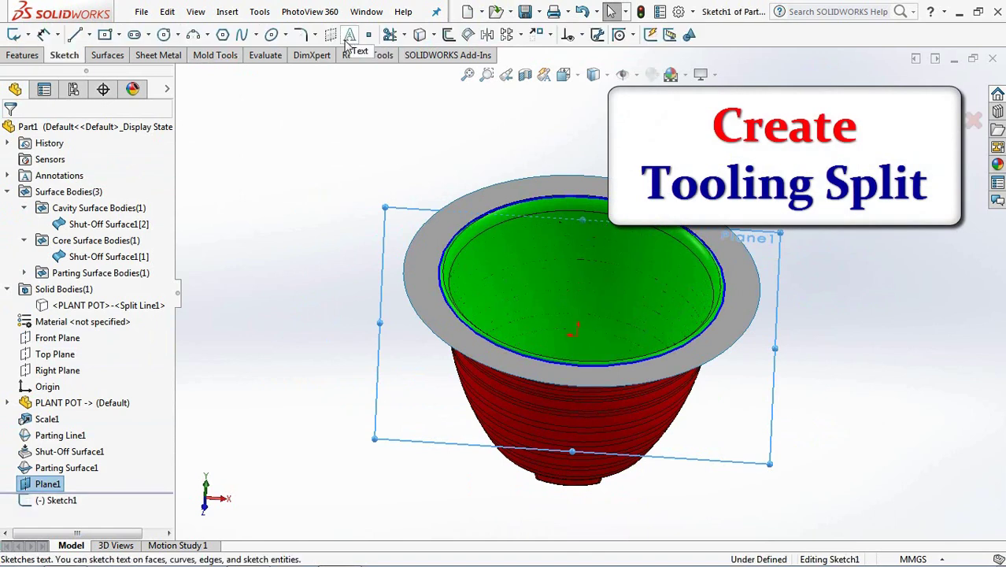
pyautogui.click(178, 34)
pyautogui.click(164, 34)
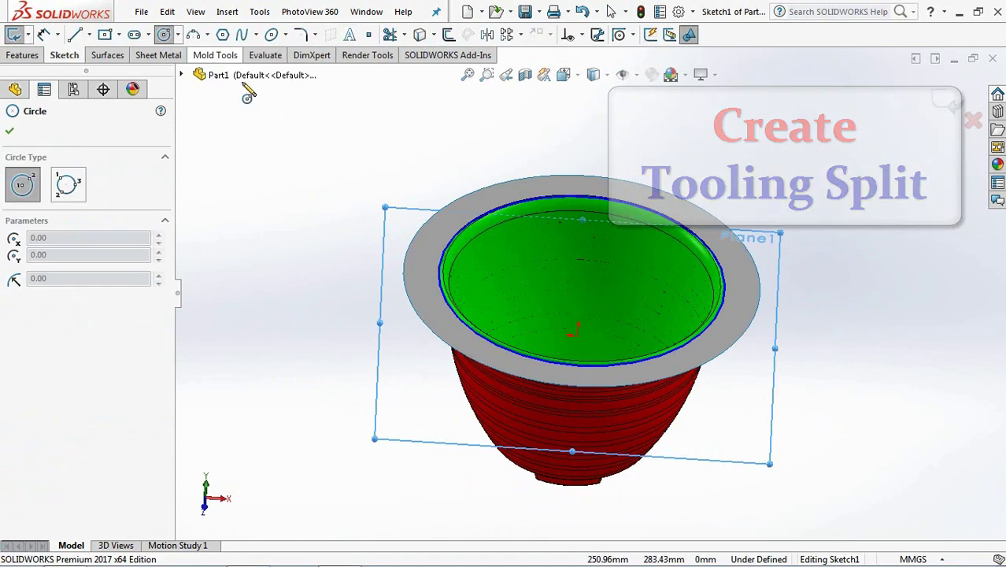
pyautogui.click(574, 335)
pyautogui.moveTo(476, 366); pyautogui.dragTo(402, 449, button='middle')
pyautogui.click(401, 449)
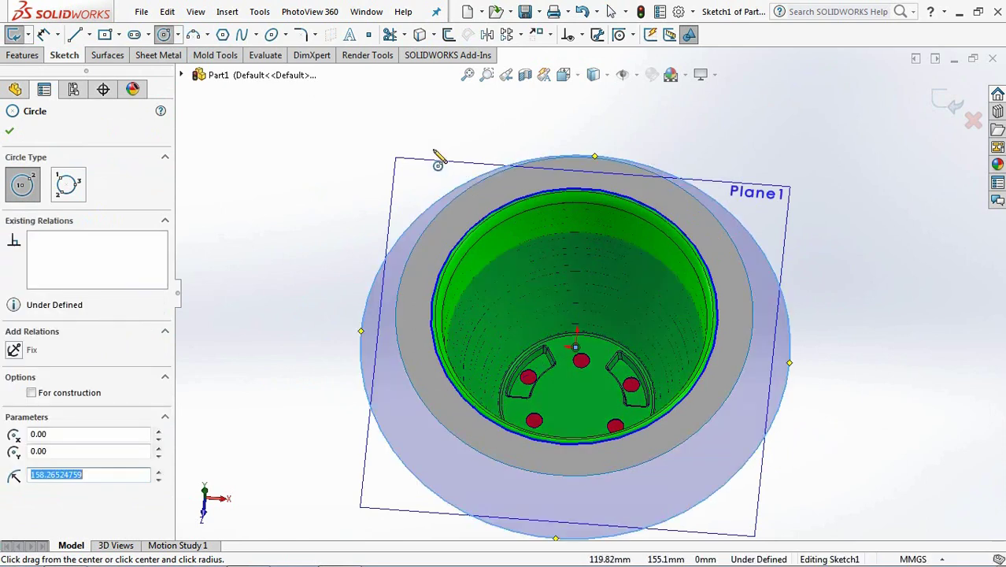
# Dimension the circle to a 390 mm diameter and exit the sketch
pyautogui.click(43, 34)
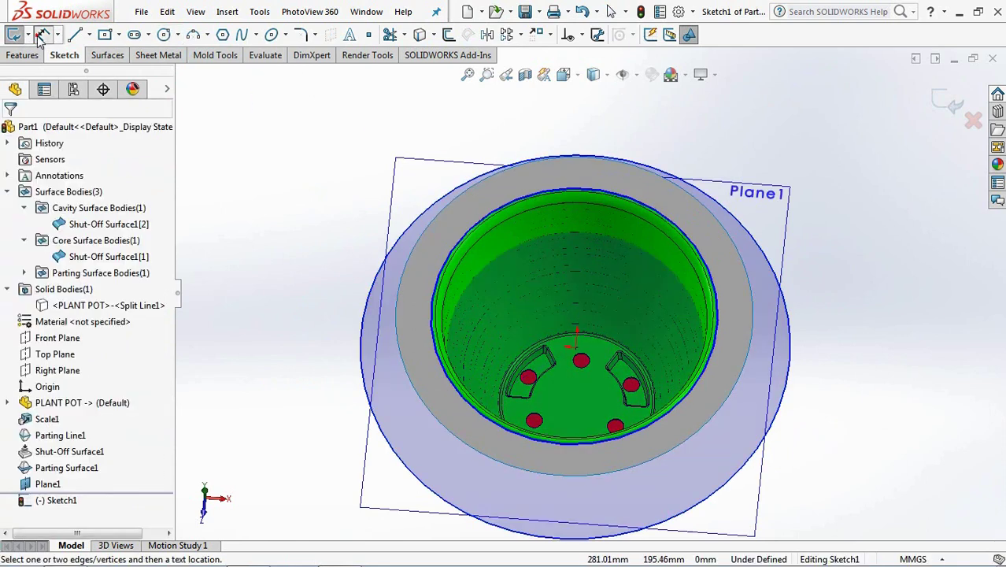
pyautogui.click(376, 306)
pyautogui.click(279, 266)
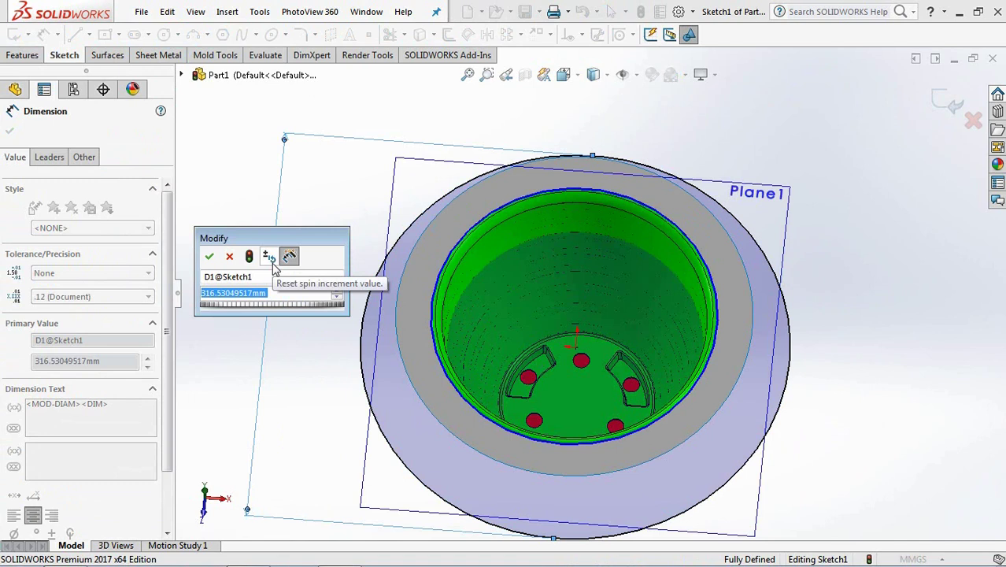
pyautogui.write('390')
pyautogui.click(208, 256)
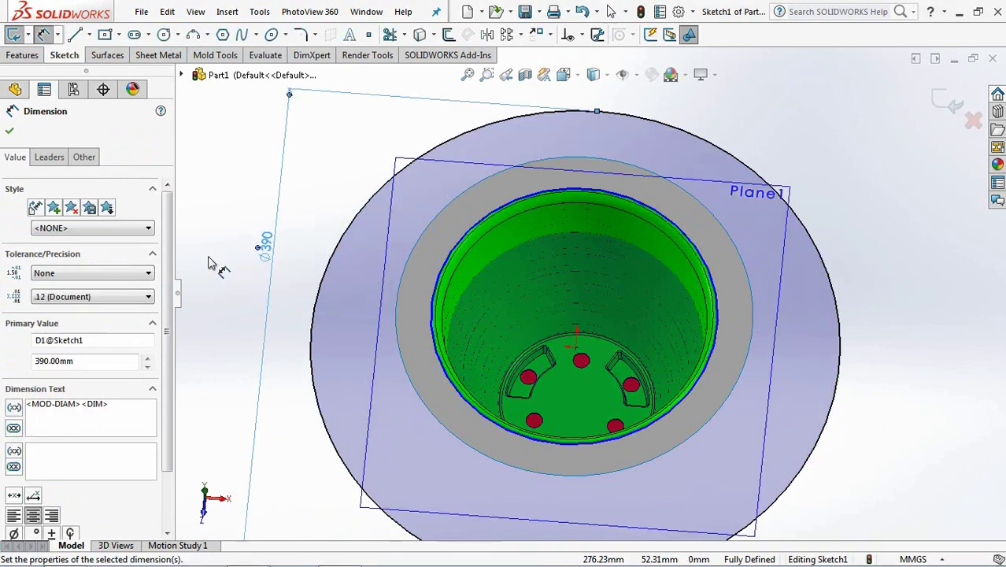
pyautogui.press('Escape')
pyautogui.moveTo(881, 161); pyautogui.dragTo(821, 105, button='middle')
# Set tooling split block depths to 170 mm and 130 mm with a 15° interlock surface
pyautogui.scroll(-5, 555, 429)
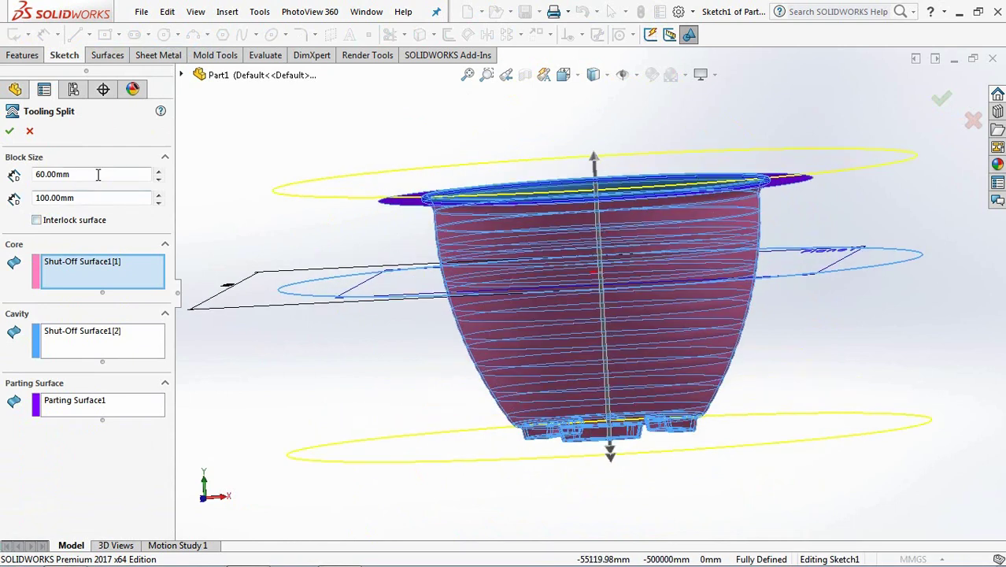
pyautogui.moveTo(160, 175); pyautogui.dragTo(160, 175)
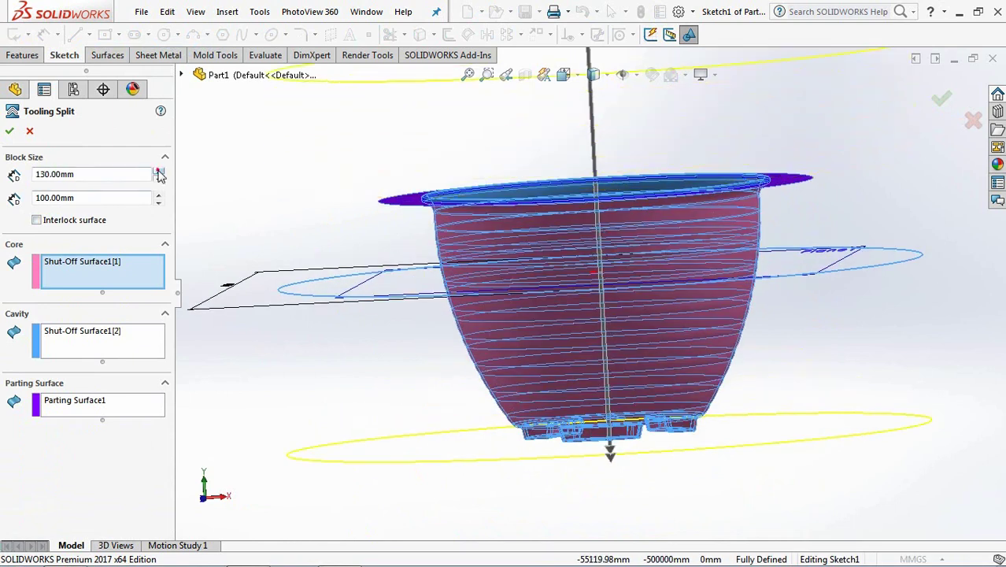
pyautogui.scroll(4, 268, 211)
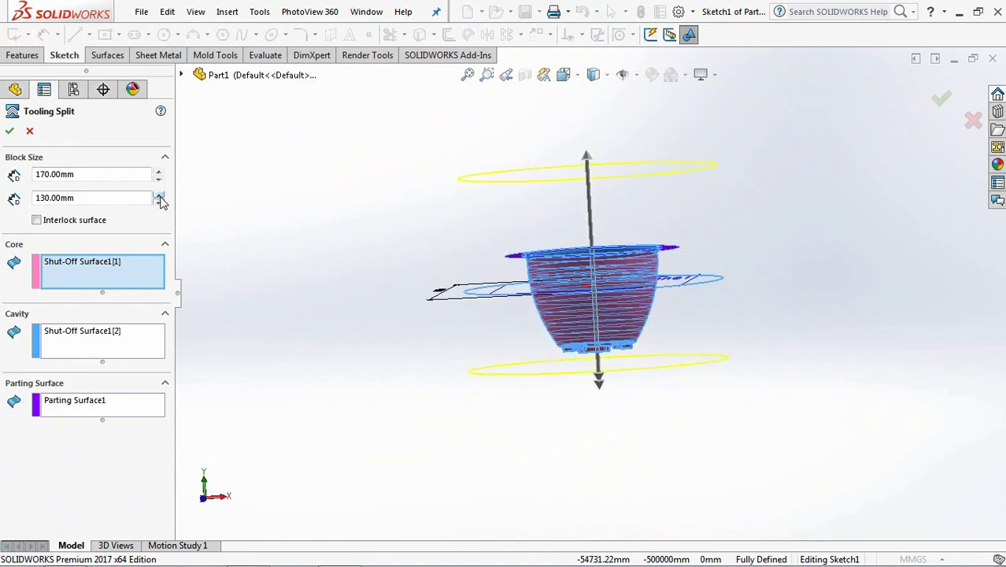
pyautogui.moveTo(371, 315)
pyautogui.mouseDown(button='middle')
pyautogui.moveTo(377, 321)
pyautogui.moveTo(379, 301)
pyautogui.moveTo(381, 322)
pyautogui.mouseUp(button='middle')
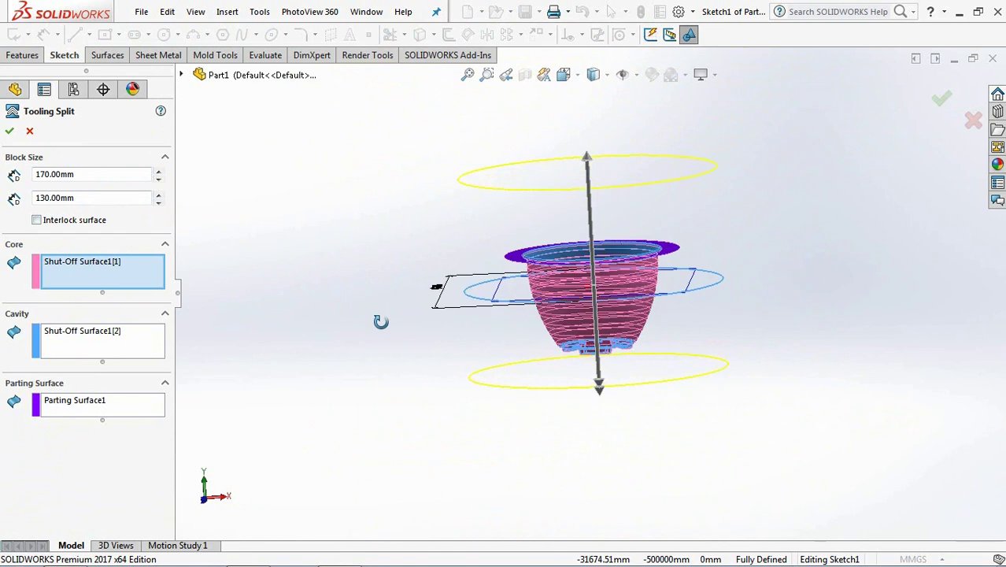
pyautogui.click(36, 220)
pyautogui.doubleClick(85, 239)
pyautogui.write('15.00deg')
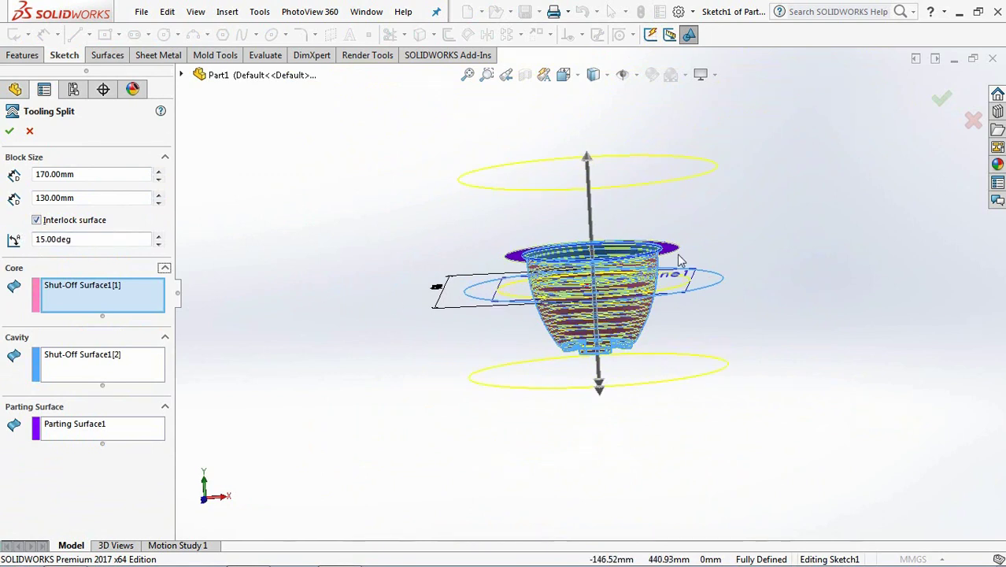
pyautogui.click(943, 104)
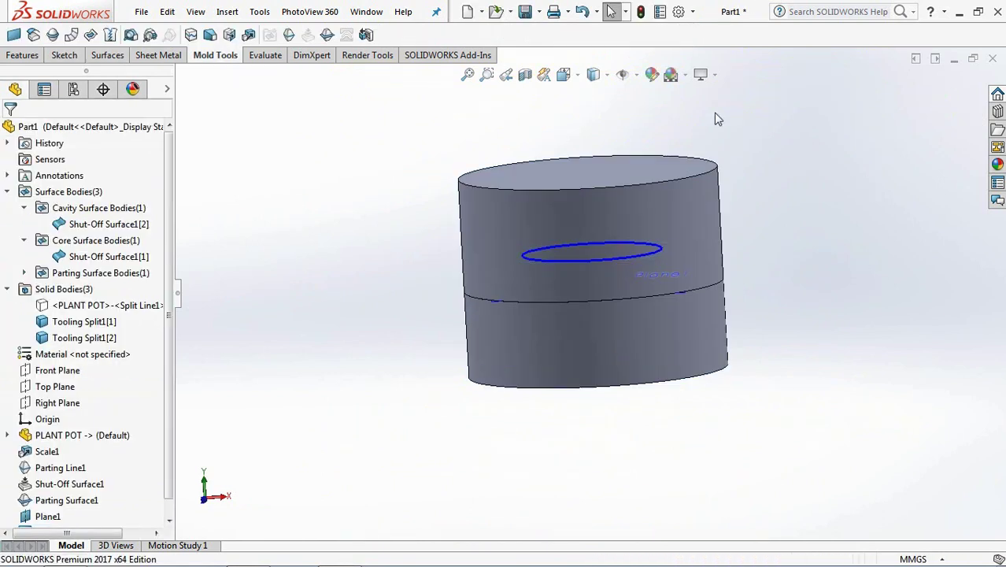
# Check the mold block with a Front Plane section view, then turn it off
pyautogui.click(525, 74)
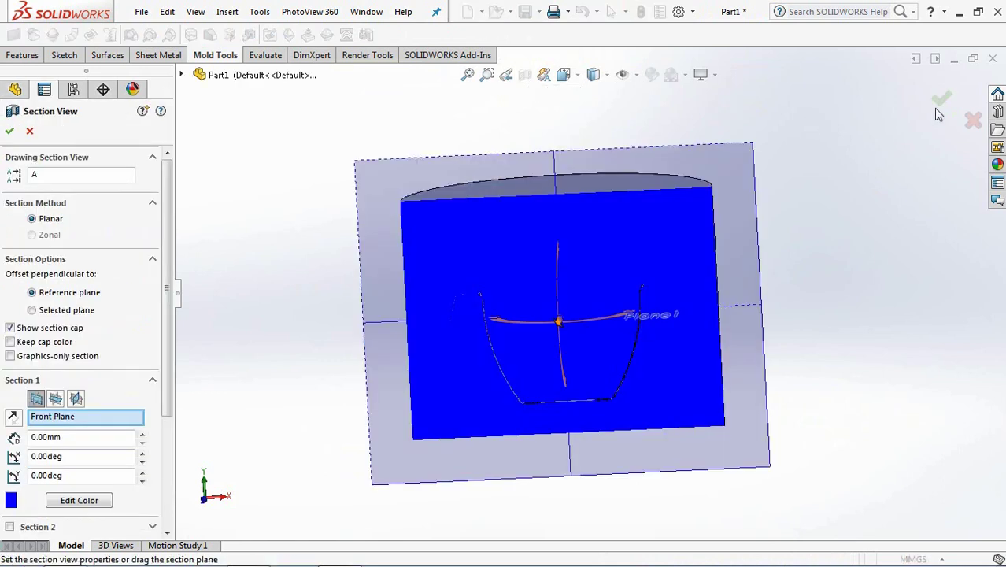
pyautogui.click(940, 101)
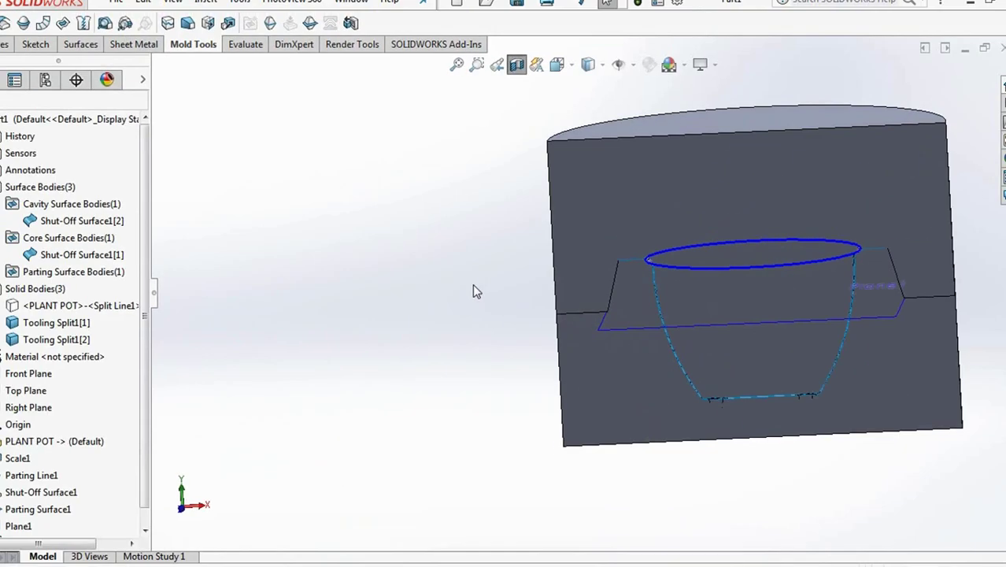
pyautogui.click(517, 63)
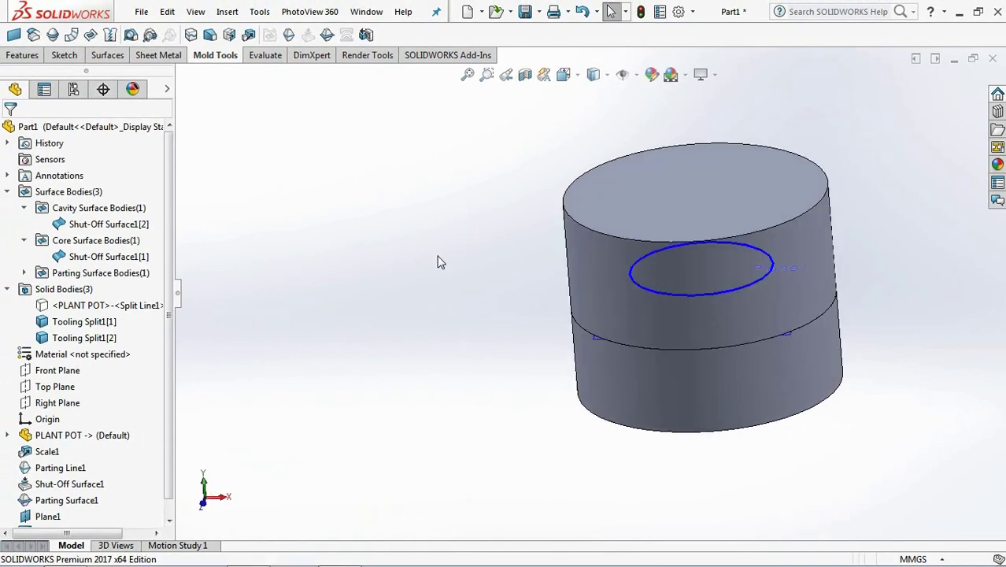
# Review the parting features, then hide Plane1 and the Tooling Split1[1] block
pyautogui.click(68, 191)
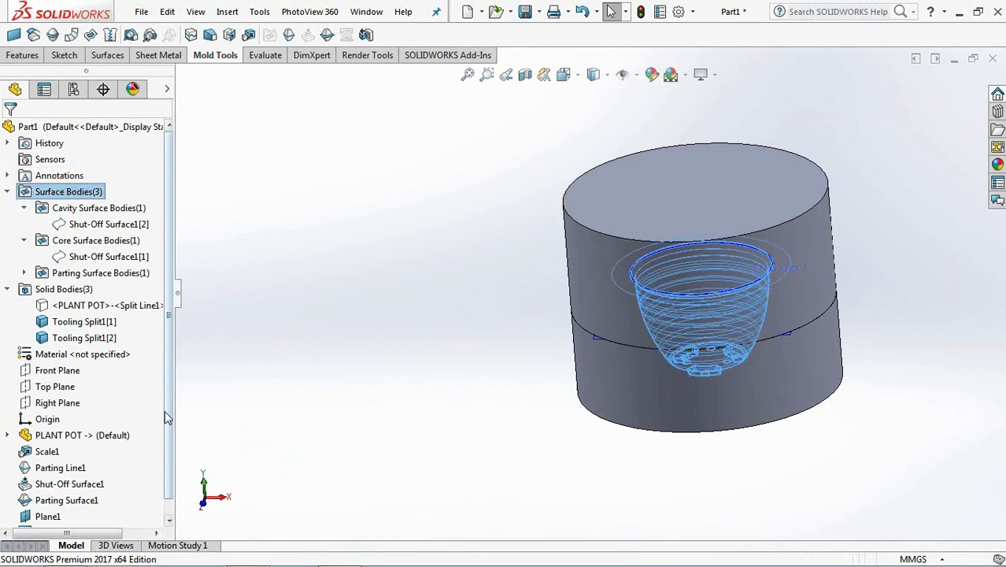
pyautogui.scroll(-1, 167, 417)
pyautogui.click(60, 450)
pyautogui.click(89, 431)
pyautogui.click(88, 482)
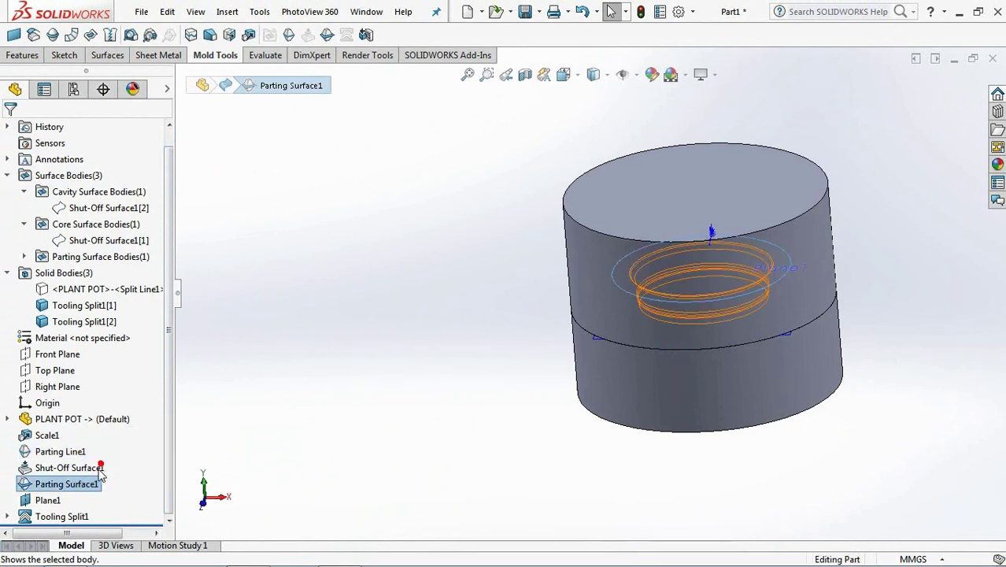
pyautogui.click(48, 500)
pyautogui.click(79, 478)
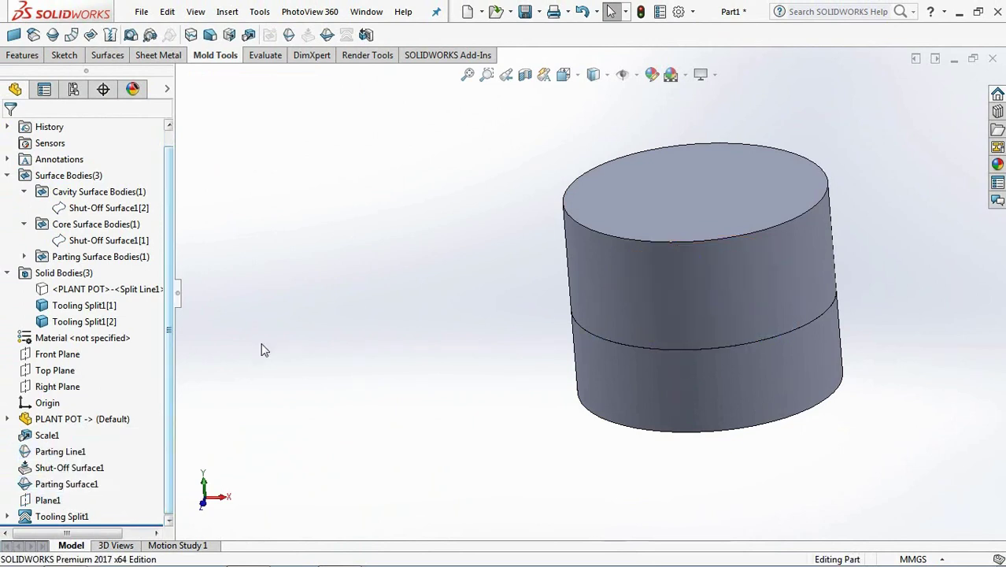
pyautogui.click(93, 306)
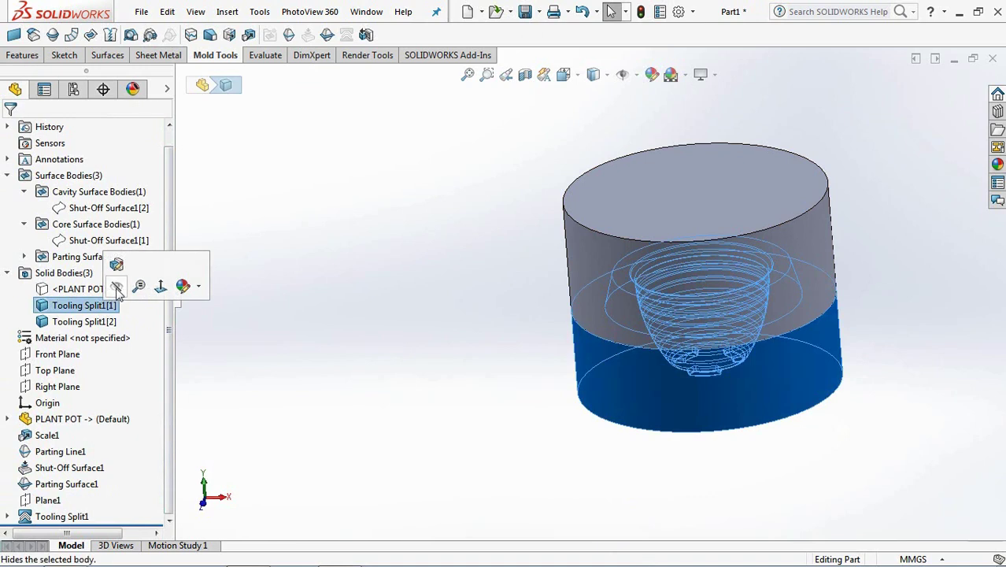
pyautogui.click(116, 290)
# Open Sketch2 on the remaining block's flat face, viewed normal to it
pyautogui.moveTo(468, 391); pyautogui.dragTo(633, 327, button='middle')
pyautogui.click(764, 201)
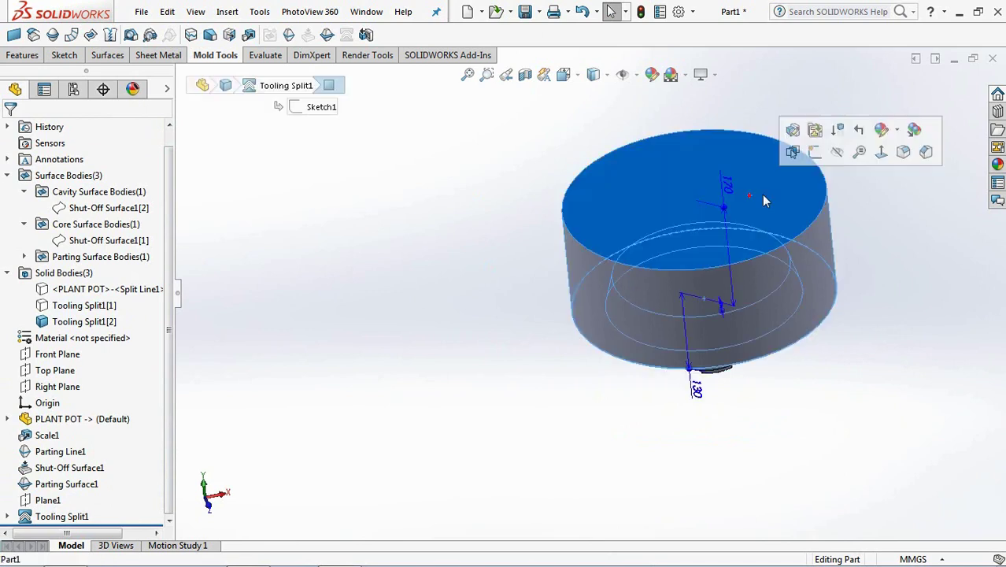
pyautogui.click(881, 152)
pyautogui.click(65, 55)
pyautogui.click(13, 35)
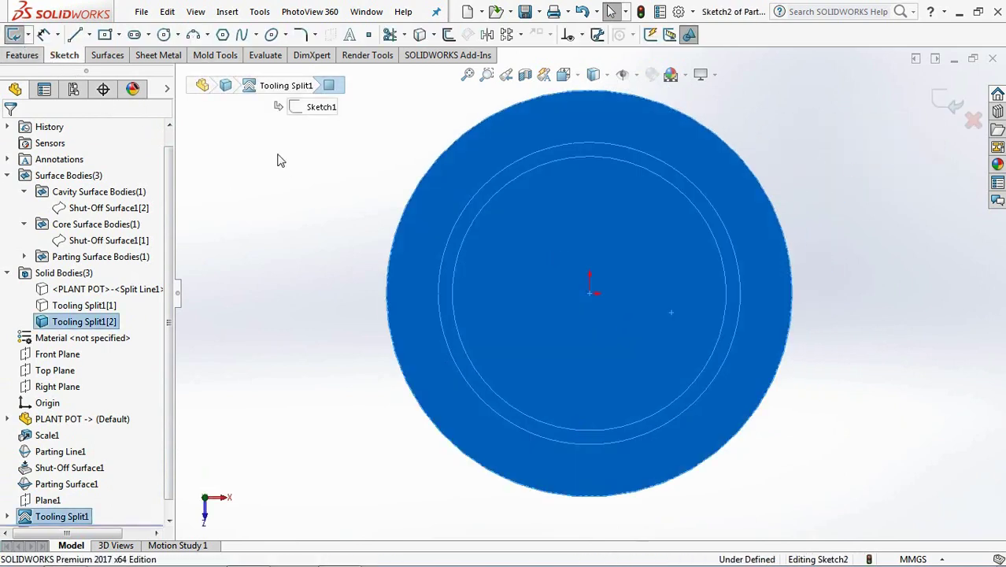
# Draw a construction square centred on the origin, sized by its circumscribed circle
pyautogui.click(222, 35)
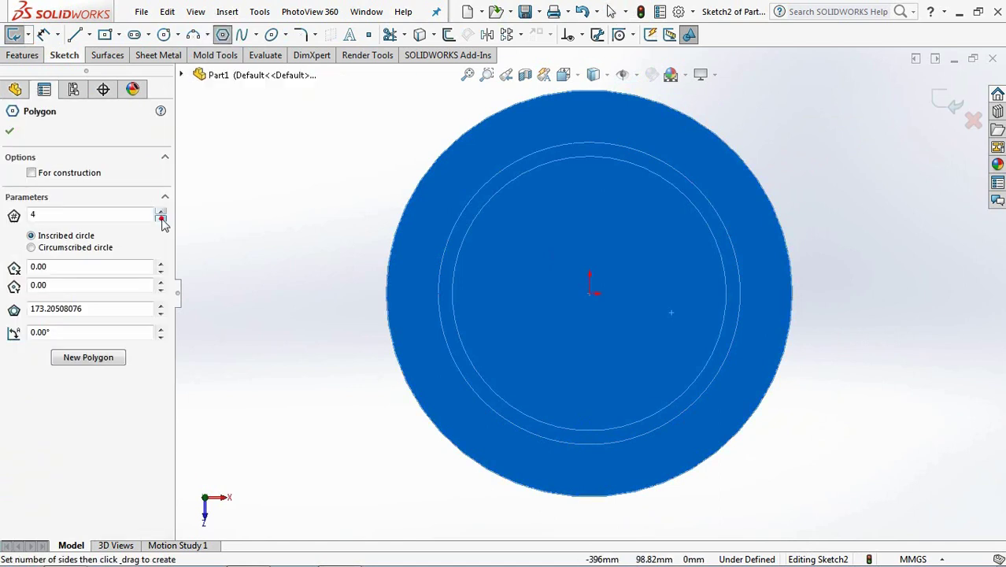
pyautogui.moveTo(590, 293); pyautogui.dragTo(418, 294)
pyautogui.click(32, 248)
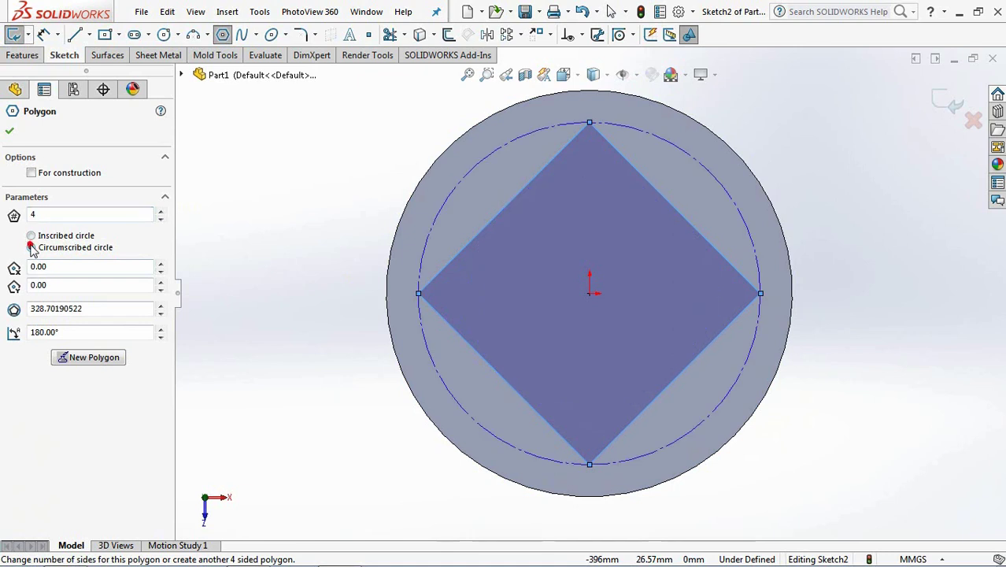
pyautogui.click(32, 173)
pyautogui.click(10, 133)
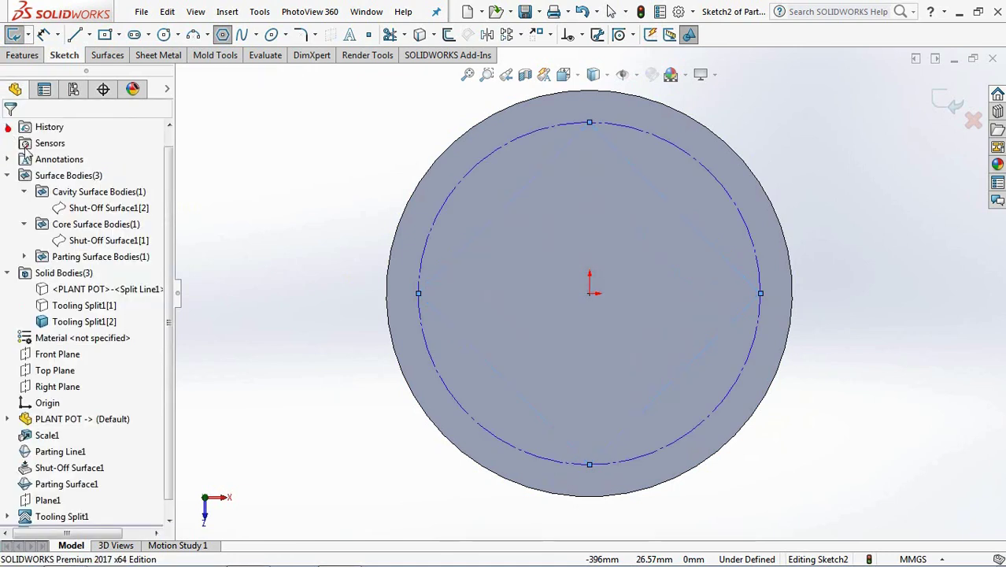
# Dimension the construction circle 25 mm in from the block's edge
pyautogui.click(45, 36)
pyautogui.click(416, 281)
pyautogui.press('Escape')
pyautogui.click(385, 276)
pyautogui.click(359, 240)
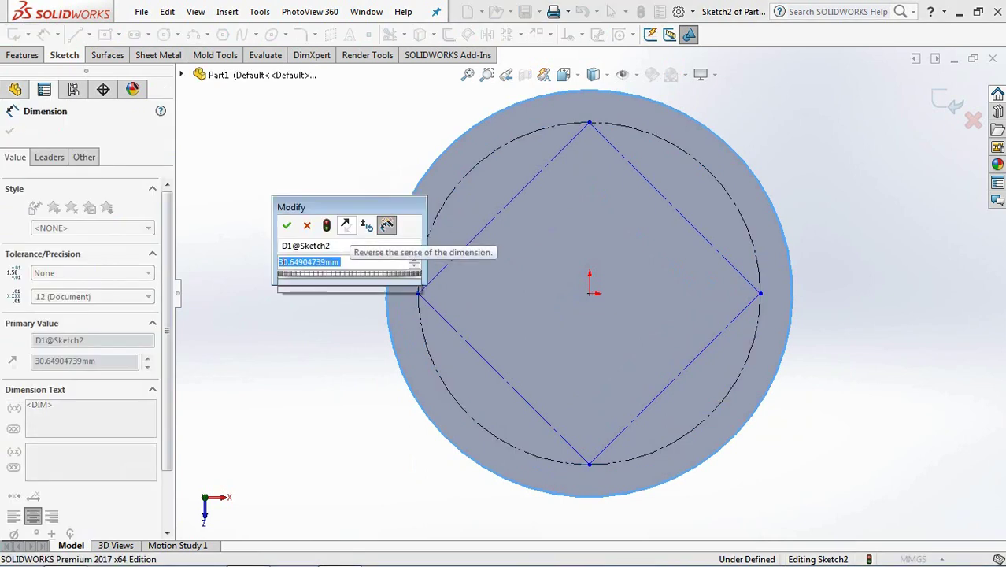
pyautogui.write('25')
pyautogui.click(287, 225)
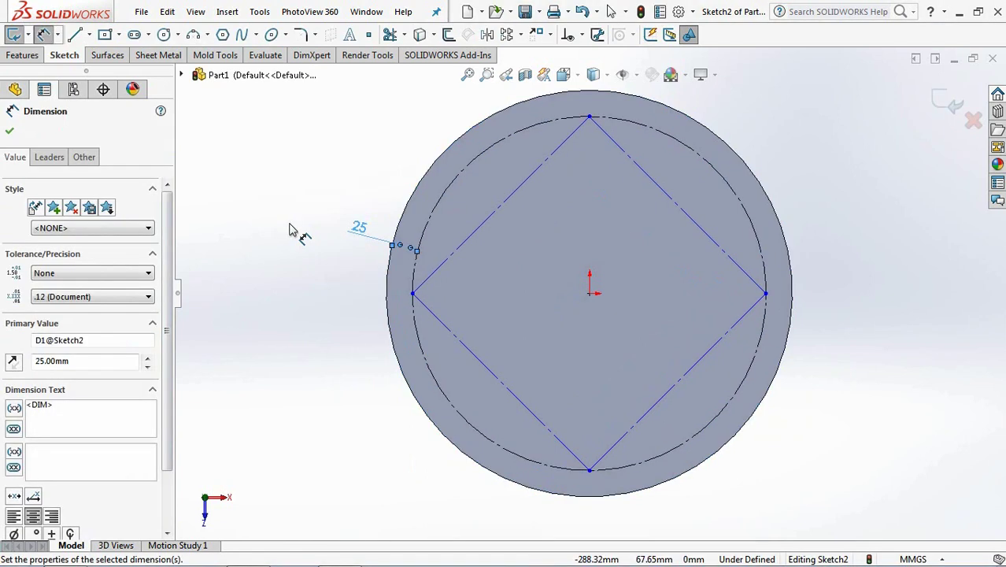
pyautogui.rightClick(276, 191)
pyautogui.click(308, 236)
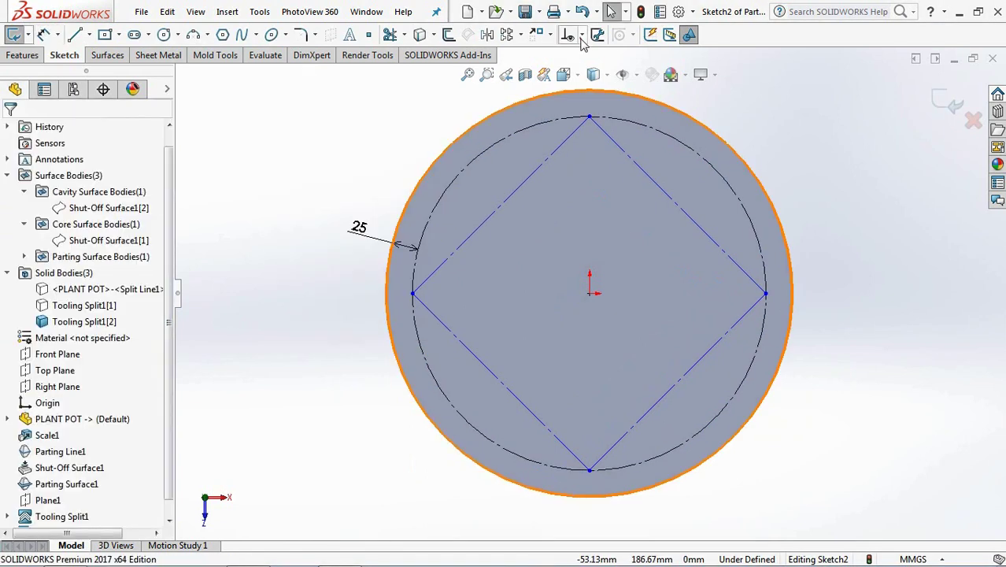
# Make the square's top corner vertical with the origin and exit the sketch
pyautogui.click(570, 34)
pyautogui.click(589, 116)
pyautogui.click(590, 293)
pyautogui.click(40, 386)
pyautogui.click(11, 131)
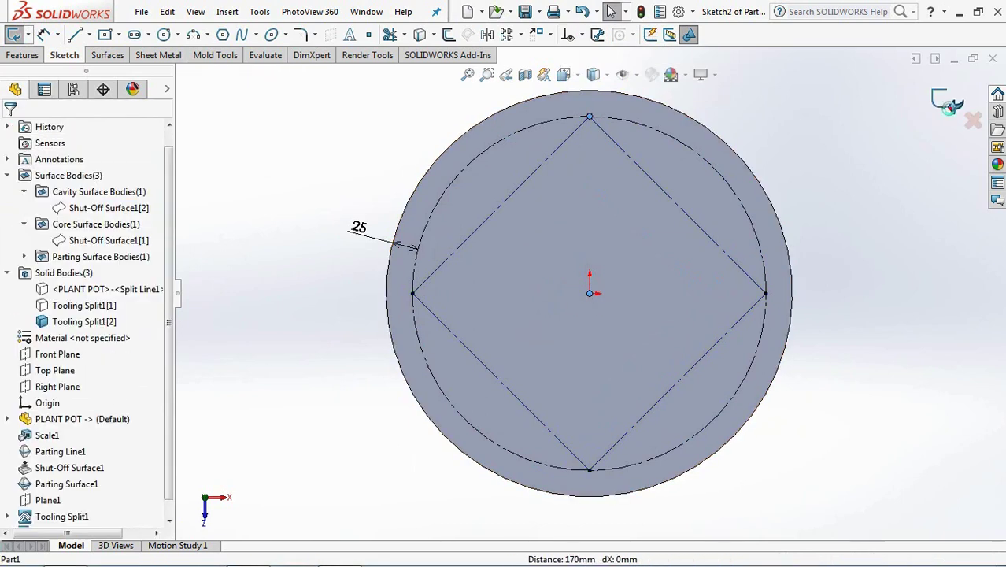
pyautogui.click(956, 110)
pyautogui.moveTo(915, 153); pyautogui.dragTo(887, 223, button='middle')
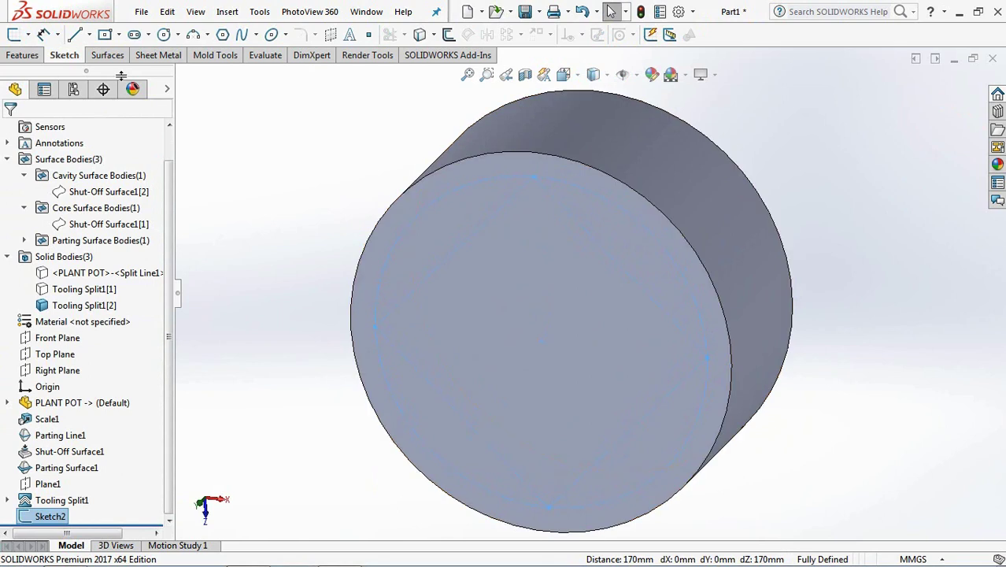
# Start a Hole Wizard feature using the Legacy C-Bored Drilled hole type
pyautogui.click(22, 55)
pyautogui.click(133, 35)
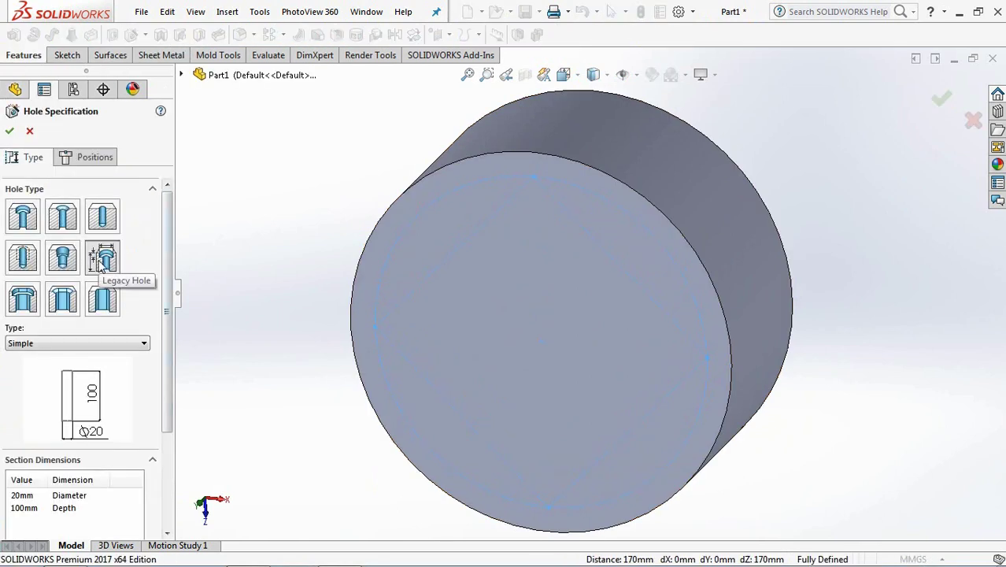
pyautogui.click(102, 266)
pyautogui.click(99, 344)
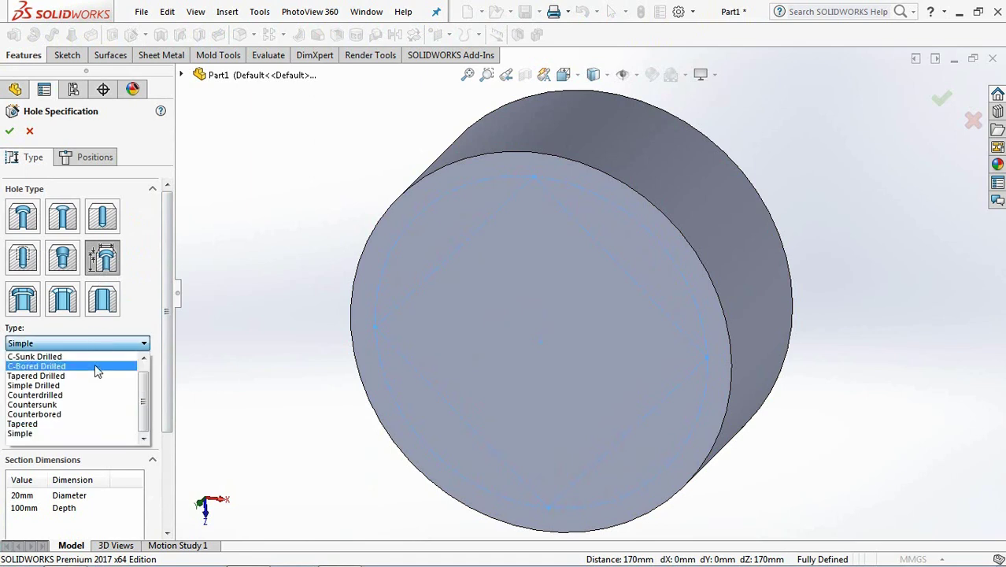
pyautogui.click(93, 369)
pyautogui.scroll(-3, 138, 427)
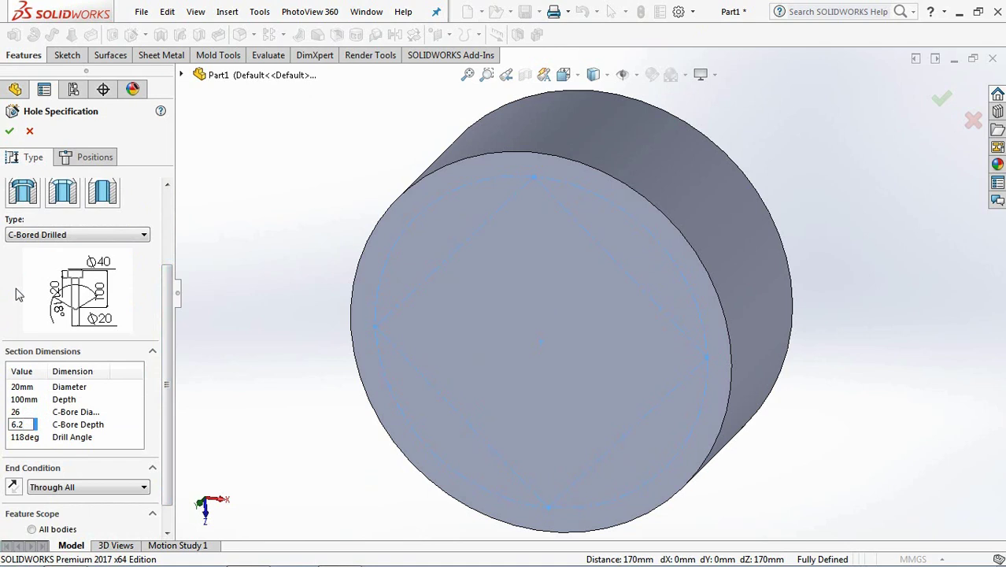
pyautogui.scroll(-1, 138, 425)
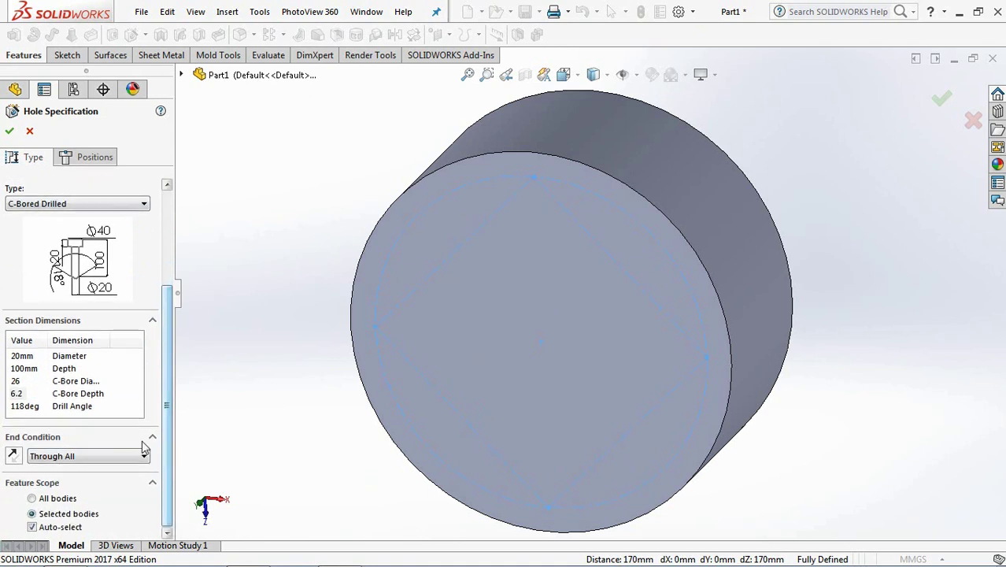
# Place holes at the square's four corners via 3D sketch and accept them
pyautogui.click(94, 159)
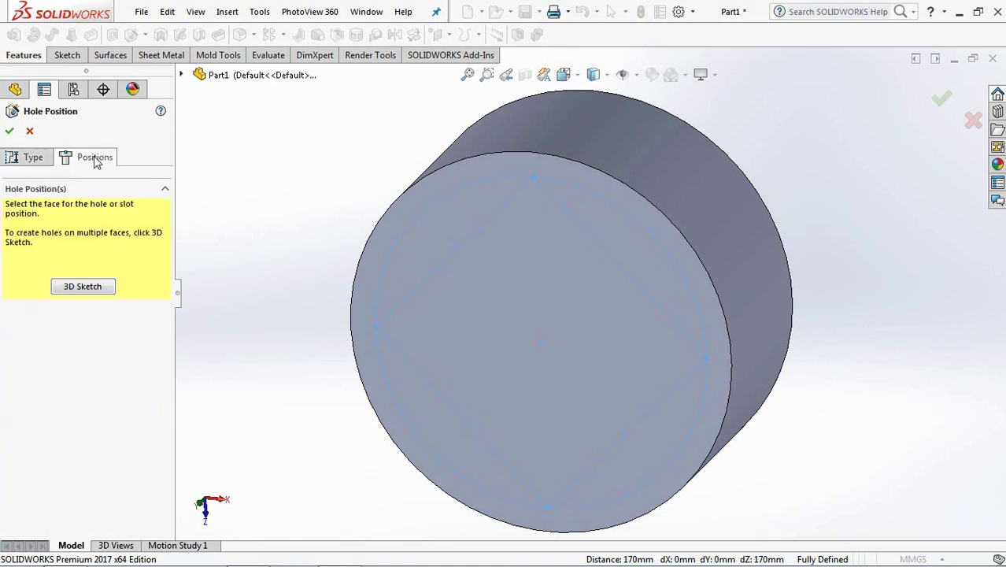
pyautogui.click(83, 287)
pyautogui.click(376, 326)
pyautogui.click(534, 177)
pyautogui.click(708, 359)
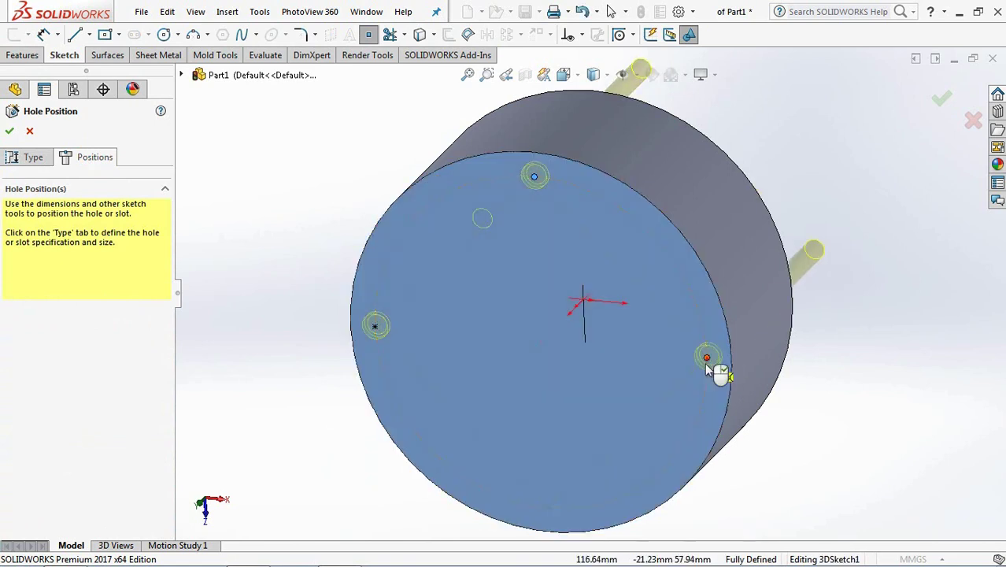
pyautogui.click(549, 507)
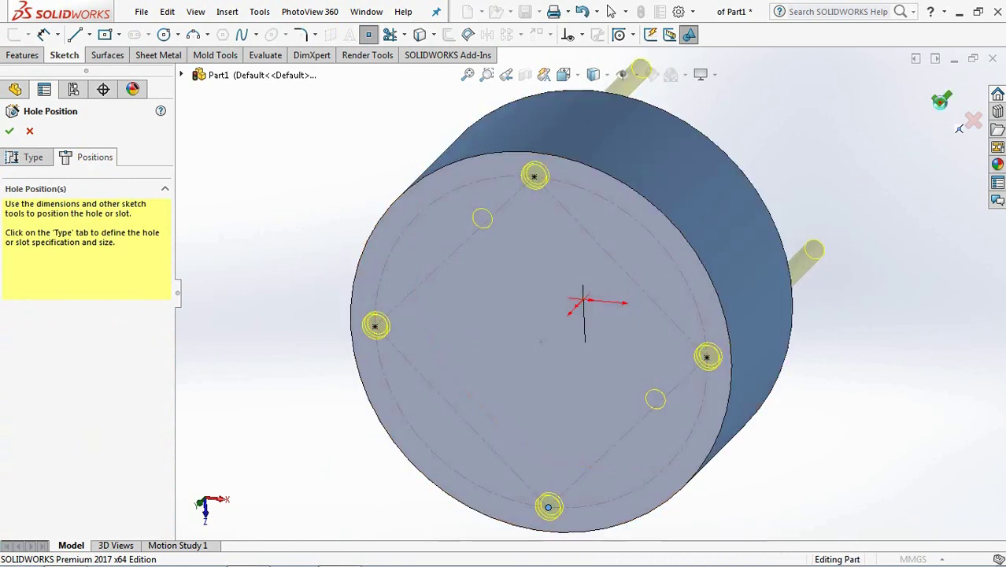
pyautogui.click(942, 100)
pyautogui.click(677, 249)
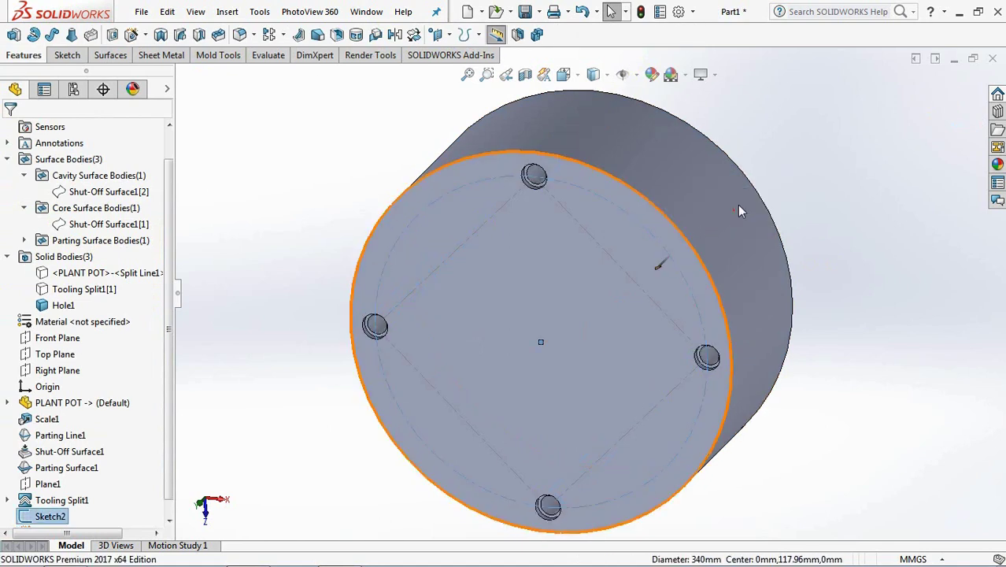
# Fillet the cavity's inner circular rim edge at 5 mm
pyautogui.click(827, 153)
pyautogui.moveTo(786, 112); pyautogui.dragTo(614, 242, button='middle')
pyautogui.click(239, 34)
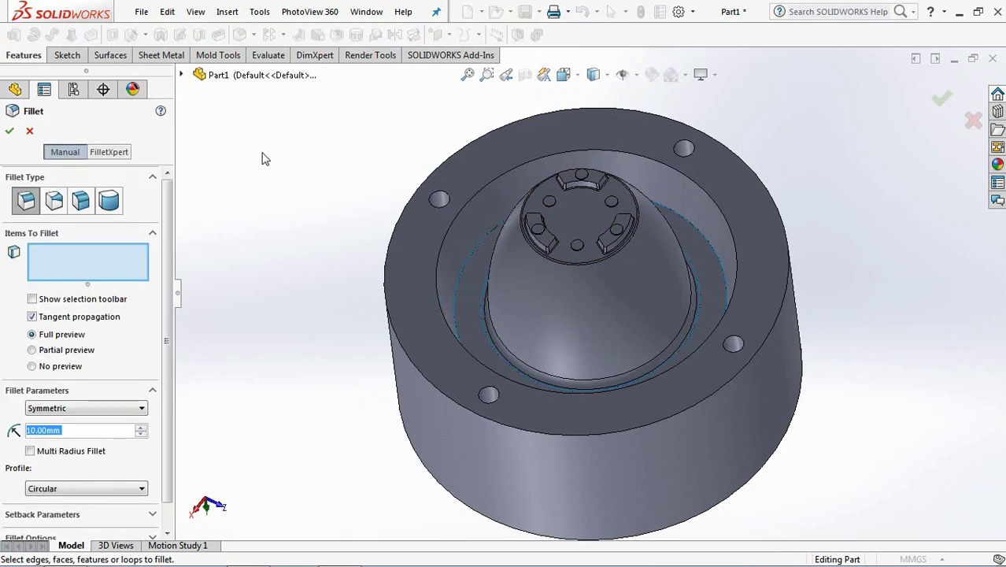
pyautogui.write('5')
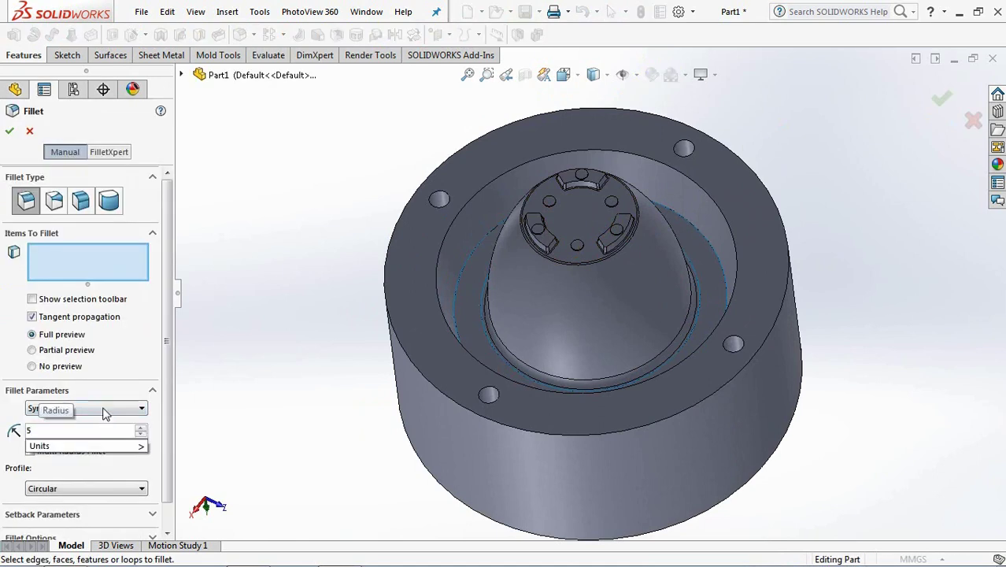
pyautogui.click(436, 268)
pyautogui.click(942, 98)
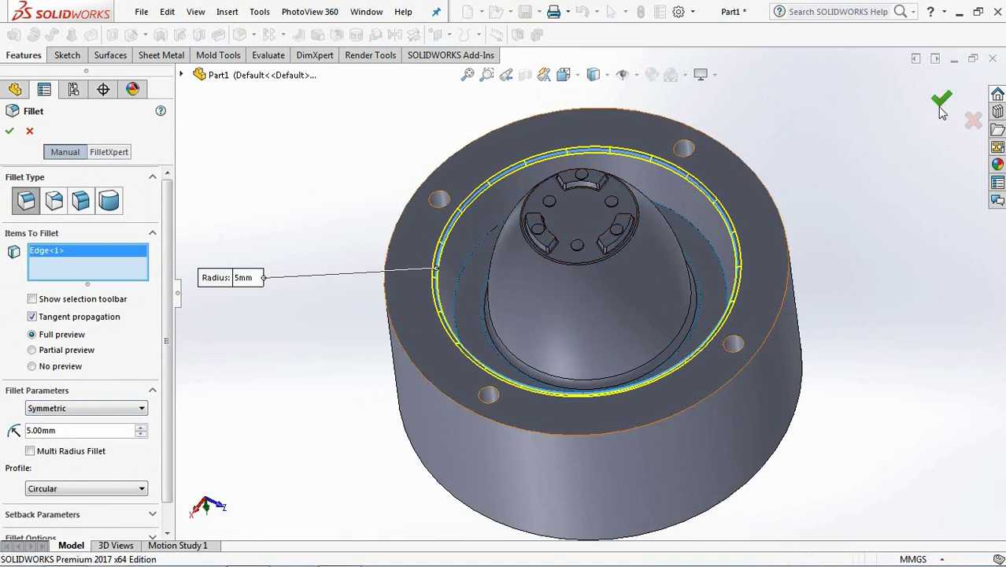
# Hide Parting Surface1
pyautogui.scroll(-3, 398, 326)
pyautogui.click(24, 240)
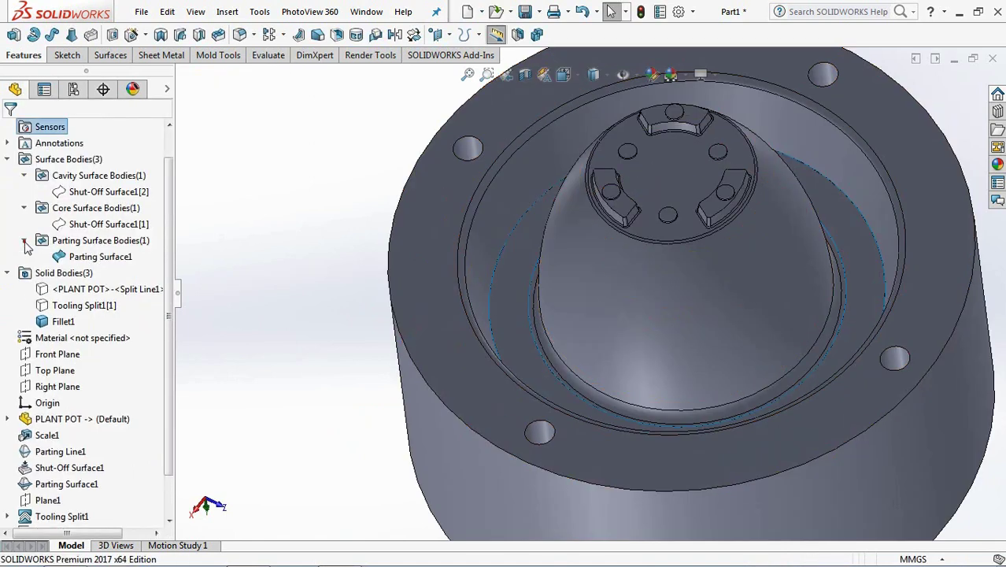
pyautogui.click(62, 260)
pyautogui.click(72, 237)
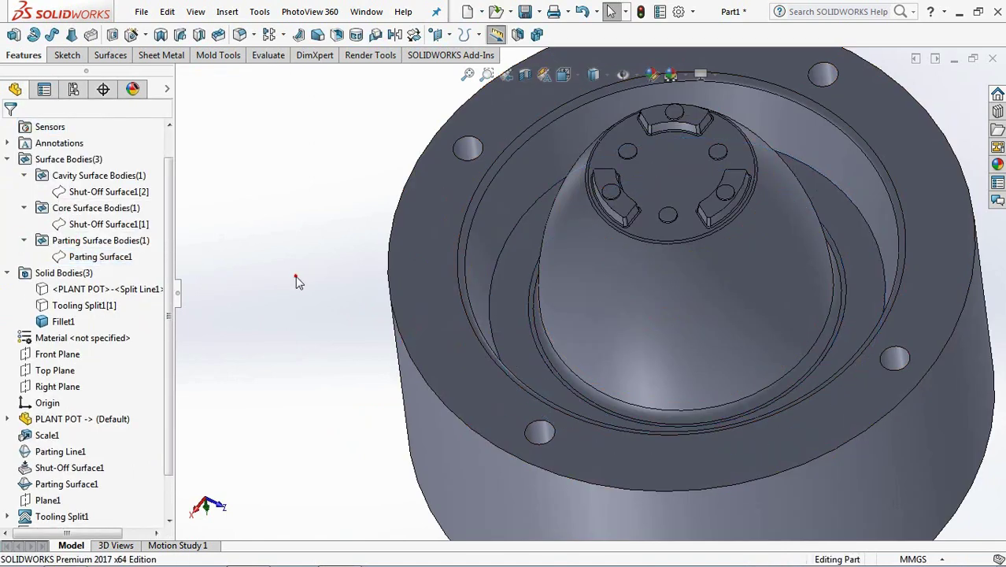
# Fillet the circular edge around the core base at 2 mm, then select the tooling bodies
pyautogui.click(238, 34)
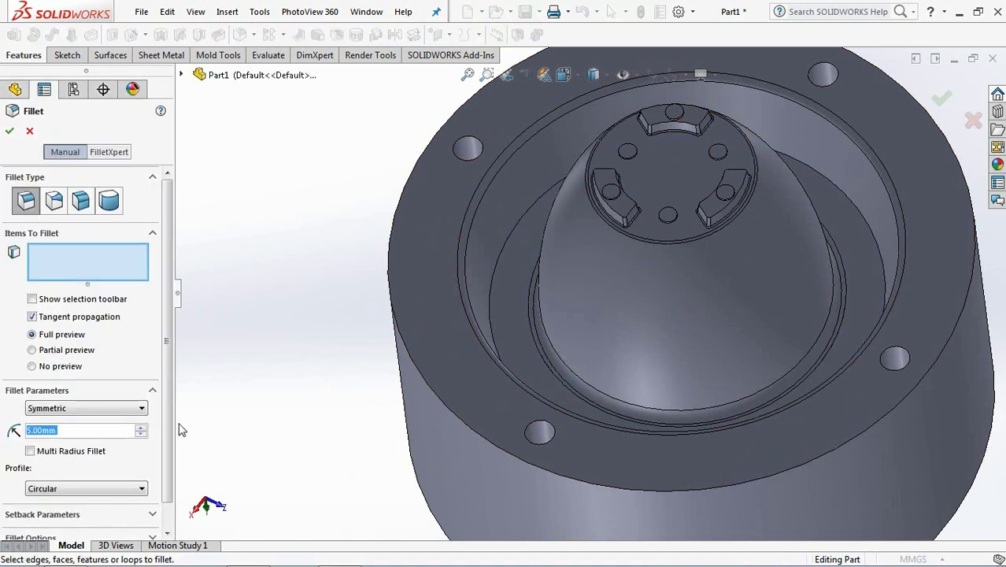
pyautogui.write('2')
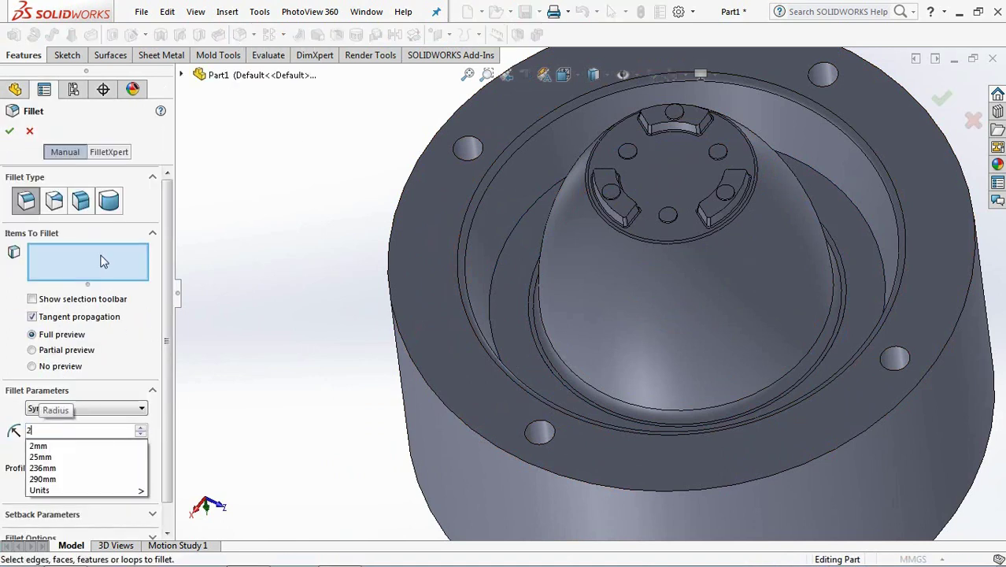
pyautogui.press('Return')
pyautogui.click(497, 274)
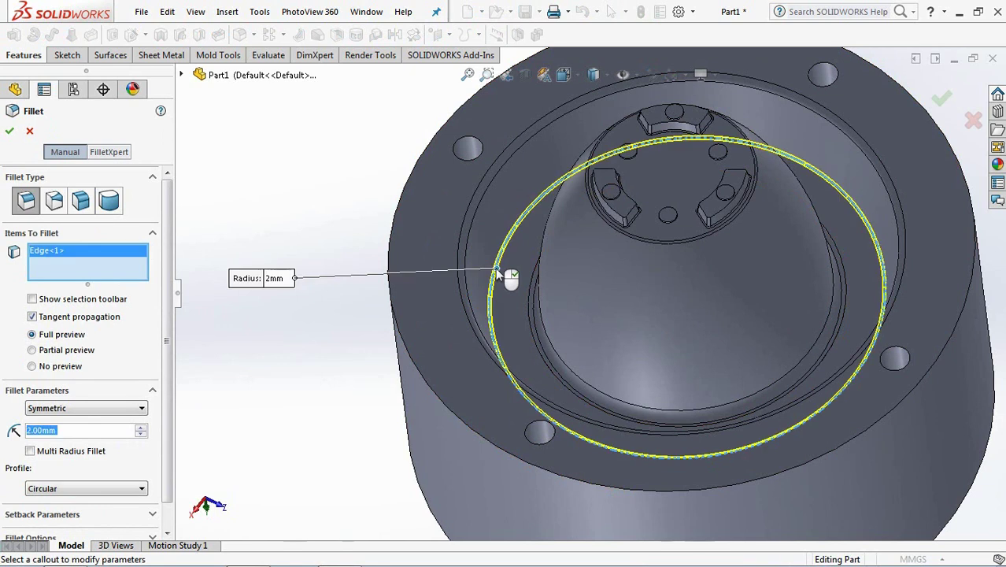
pyautogui.click(944, 99)
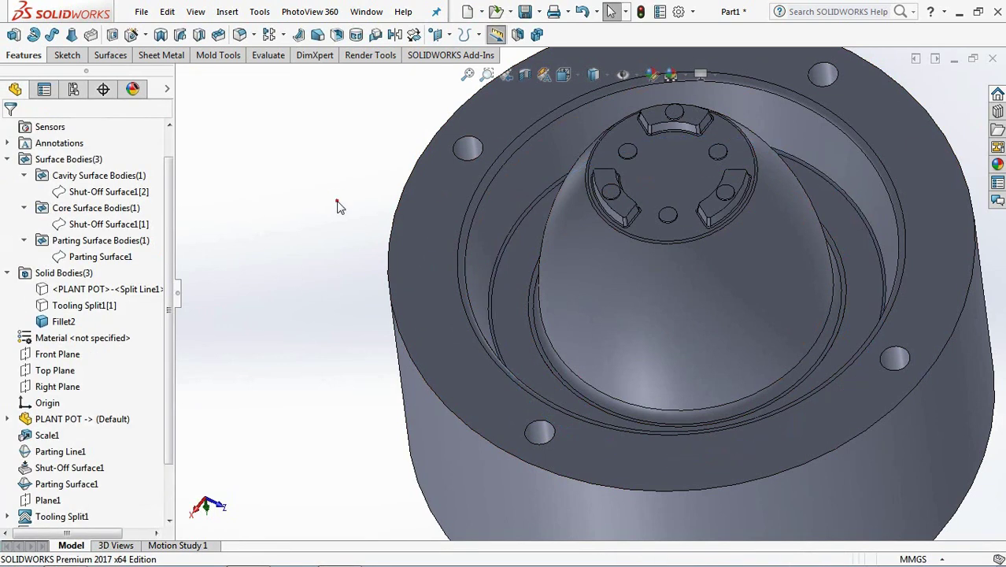
pyautogui.hotkey('ctrl', '7')
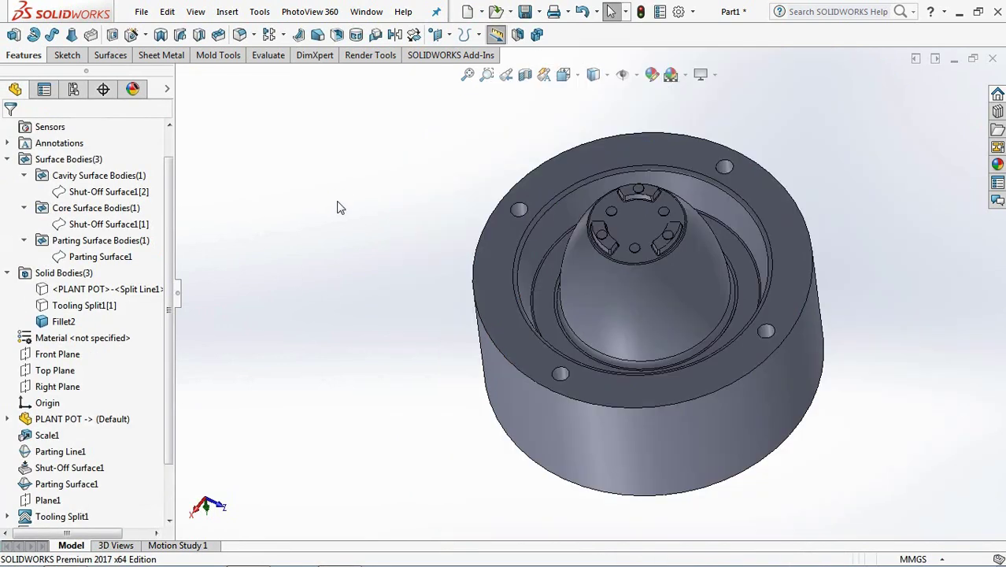
pyautogui.click(84, 305)
pyautogui.click(63, 322)
# Hide the filleted cavity body and start a new sketch on the lower block's top face
pyautogui.click(91, 303)
pyautogui.moveTo(315, 342); pyautogui.dragTo(394, 366, button='middle')
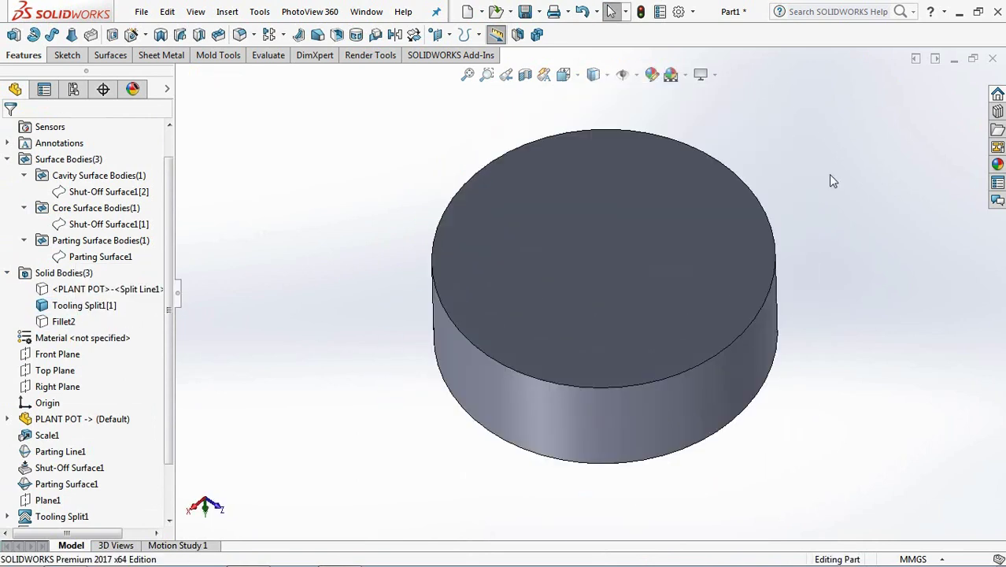
pyautogui.click(671, 180)
pyautogui.hotkey('ctrl', '8')
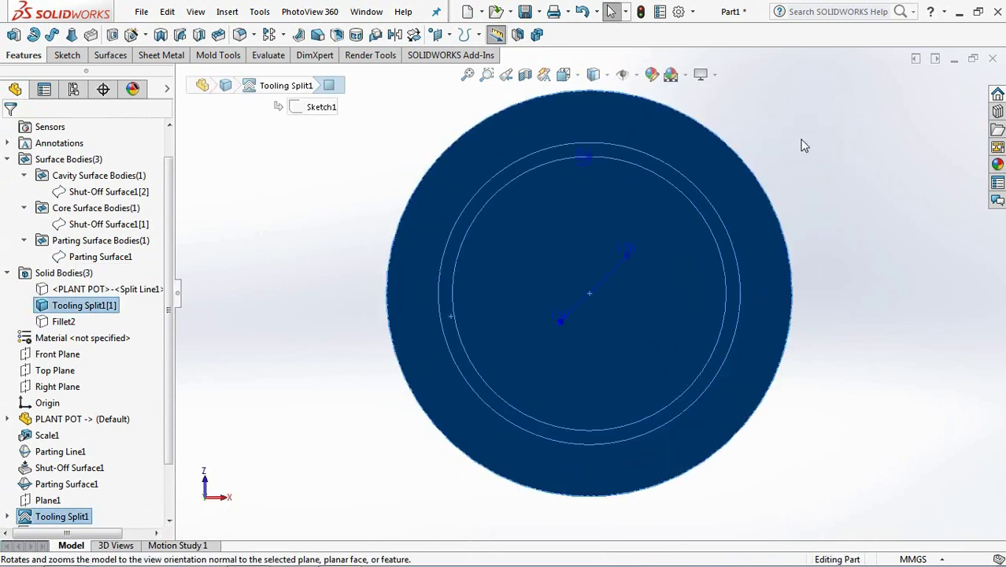
pyautogui.click(67, 54)
pyautogui.click(14, 34)
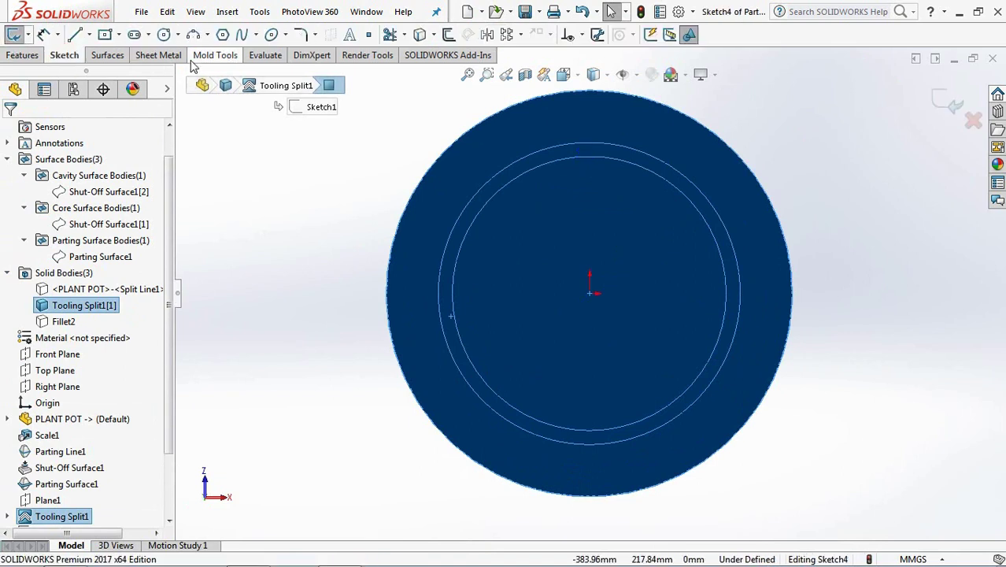
# Draw a construction square centred on the origin, sized by its circumscribed circle
pyautogui.click(223, 35)
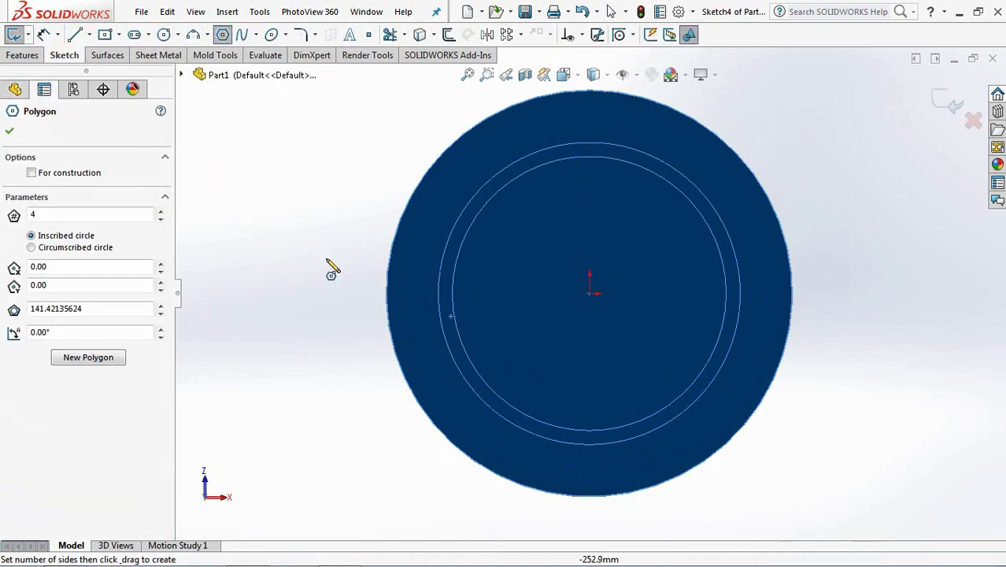
pyautogui.moveTo(591, 296); pyautogui.dragTo(415, 288)
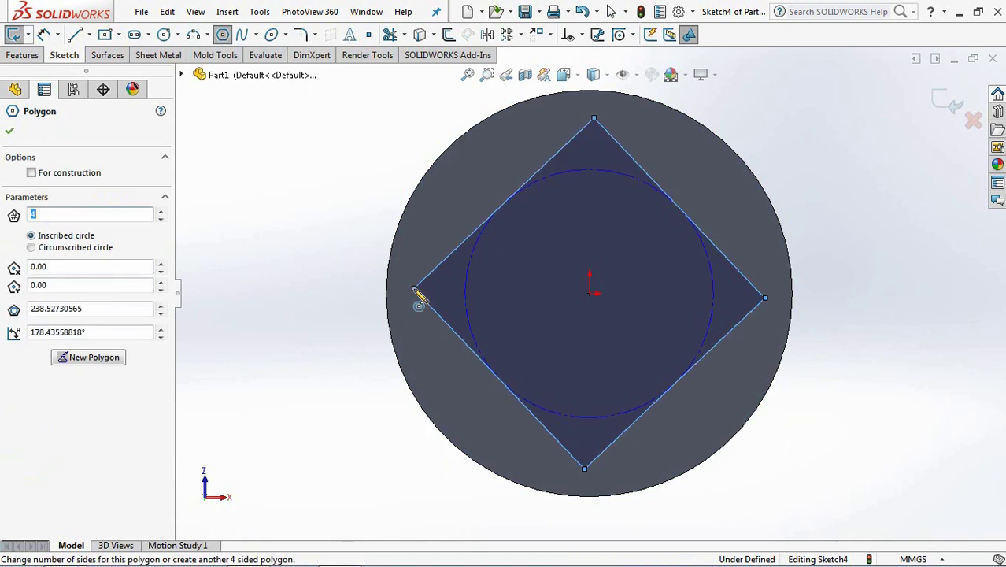
pyautogui.click(30, 247)
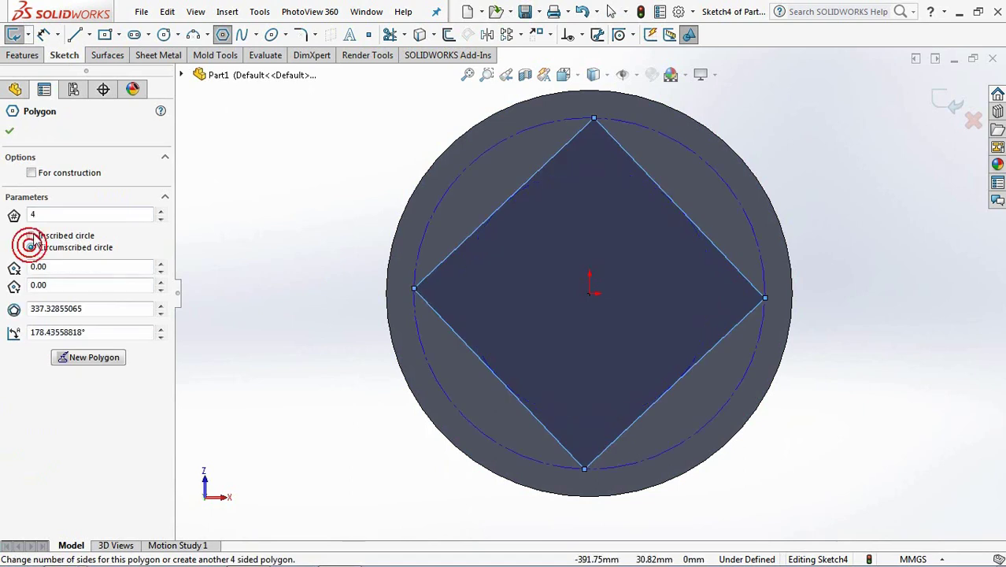
pyautogui.click(31, 172)
pyautogui.click(10, 133)
# Dimension the construction circle 25 mm in from the block's outer edge
pyautogui.click(44, 35)
pyautogui.click(418, 284)
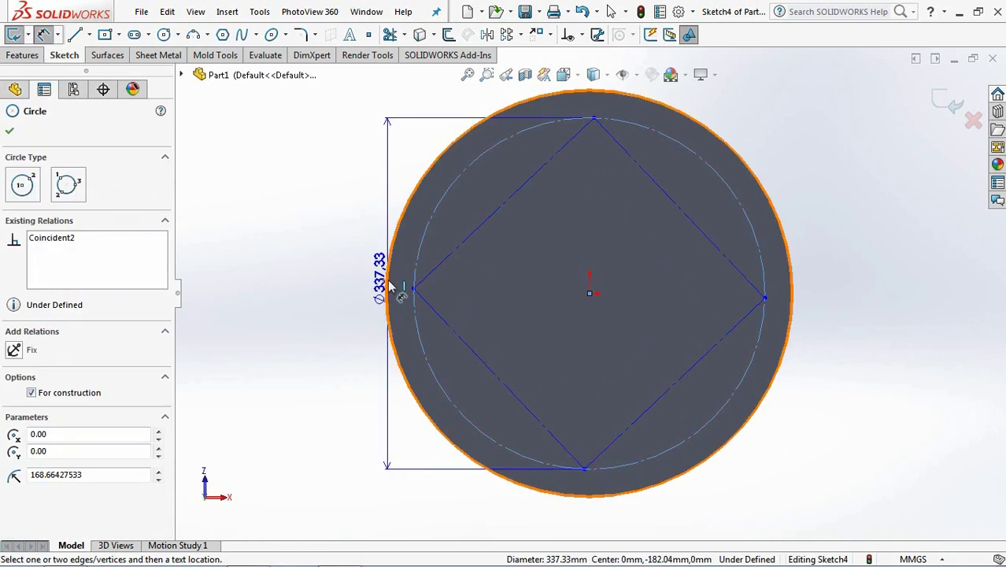
pyautogui.click(388, 285)
pyautogui.click(348, 251)
pyautogui.write('25')
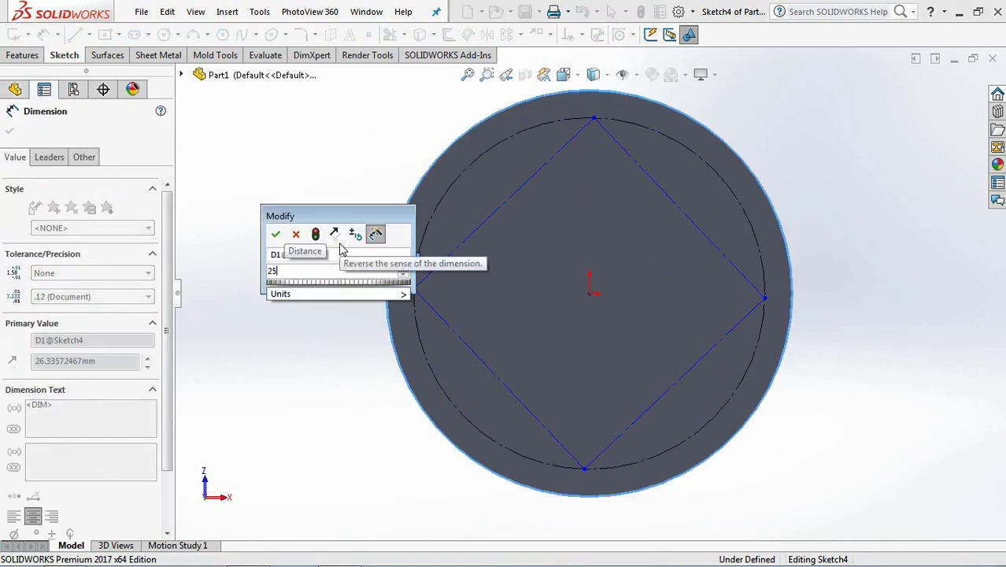
pyautogui.click(276, 234)
pyautogui.rightClick(264, 175)
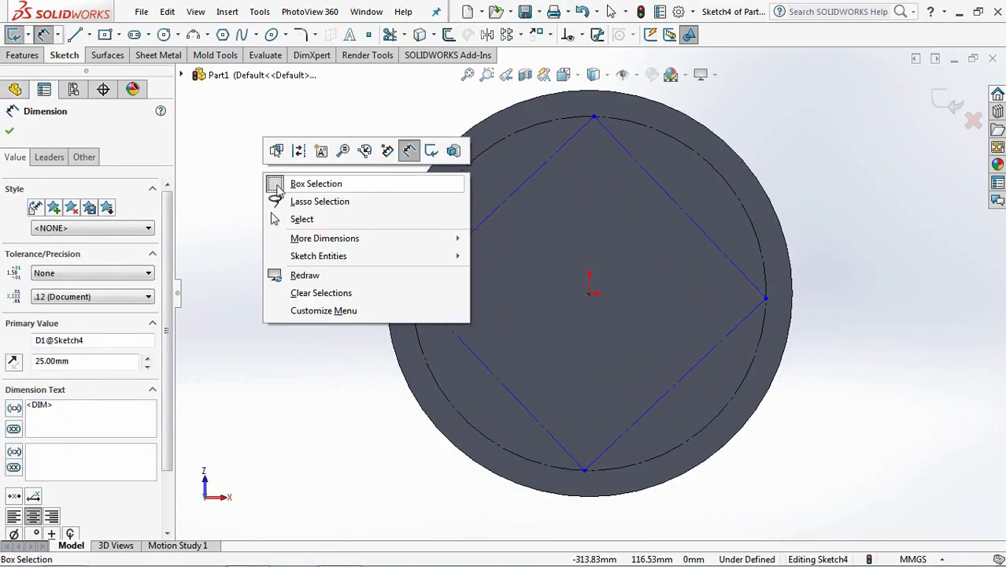
pyautogui.click(302, 219)
# Make the square's top corner vertical with the origin and exit the sketch
pyautogui.click(582, 35)
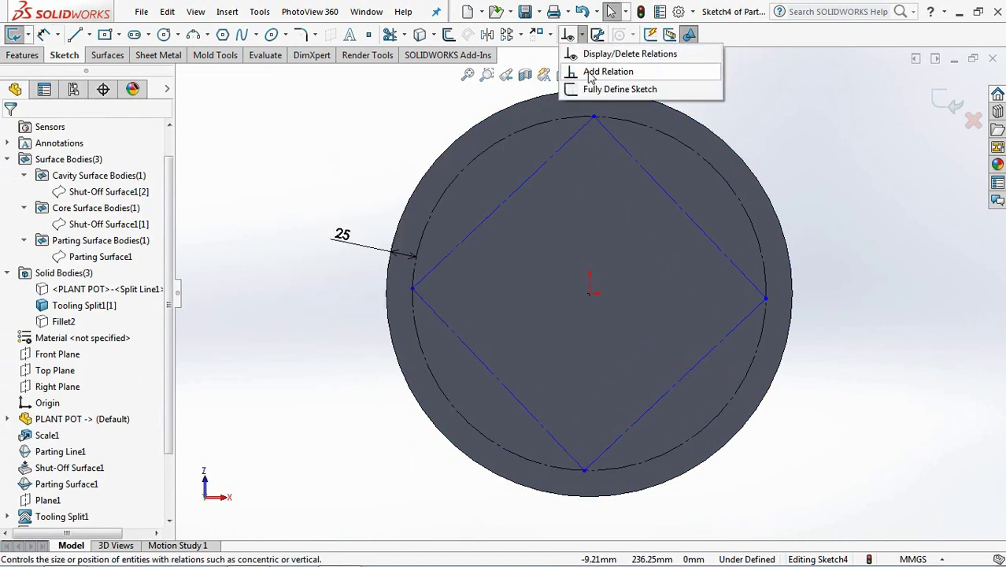
pyautogui.click(608, 72)
pyautogui.click(594, 116)
pyautogui.click(590, 292)
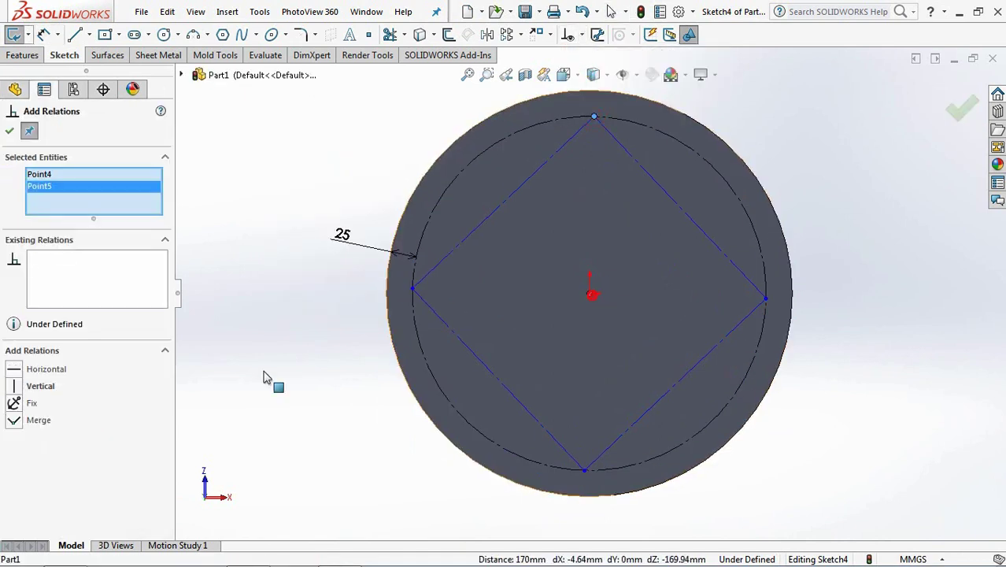
pyautogui.click(32, 387)
pyautogui.click(9, 130)
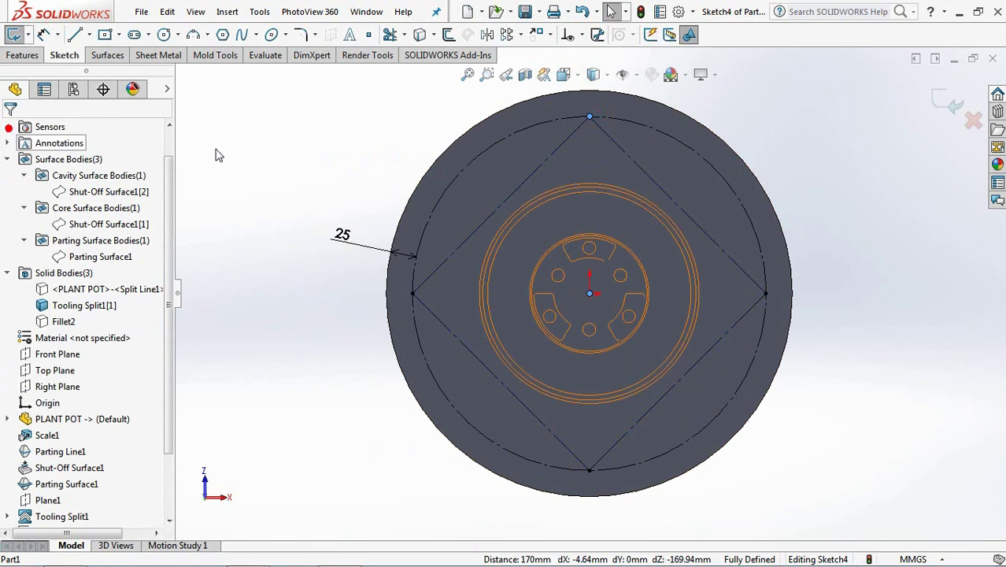
pyautogui.click(963, 108)
pyautogui.scroll(2, 878, 179)
pyautogui.moveTo(878, 180); pyautogui.dragTo(834, 247, button='middle')
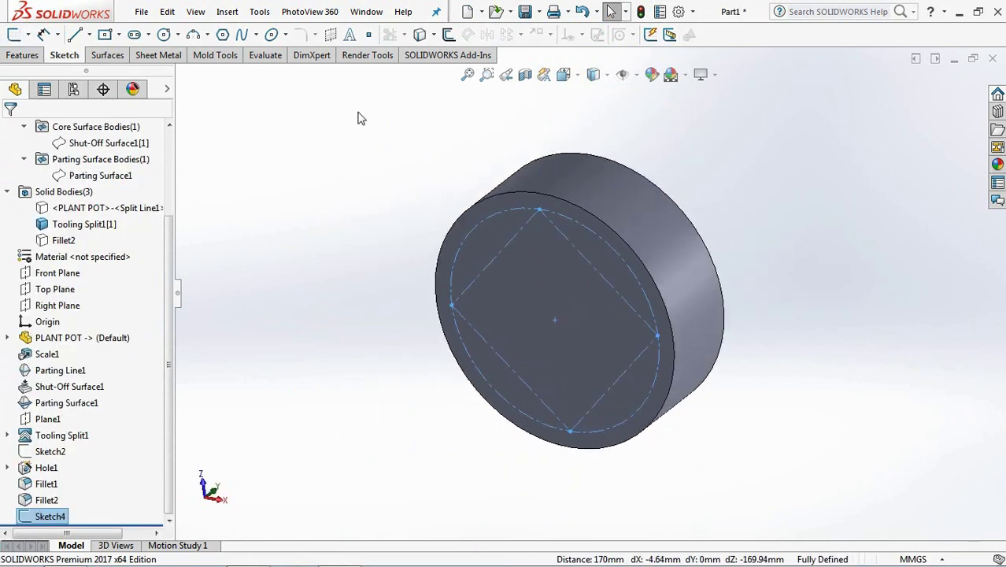
# Set up a Legacy C-Bored Drilled Hole Wizard hole with 30 mm diameter
pyautogui.click(42, 59)
pyautogui.click(132, 34)
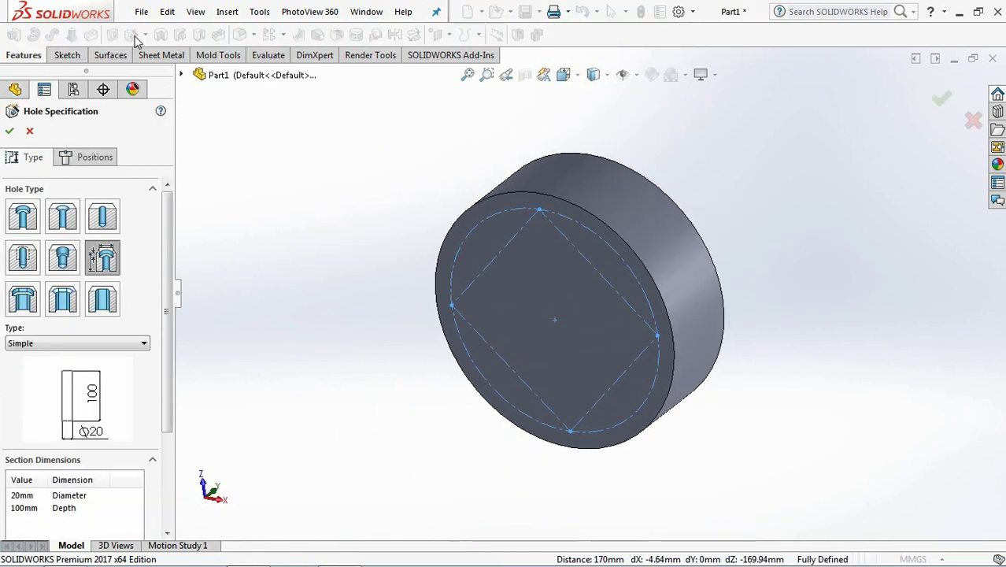
pyautogui.click(115, 268)
pyautogui.click(140, 342)
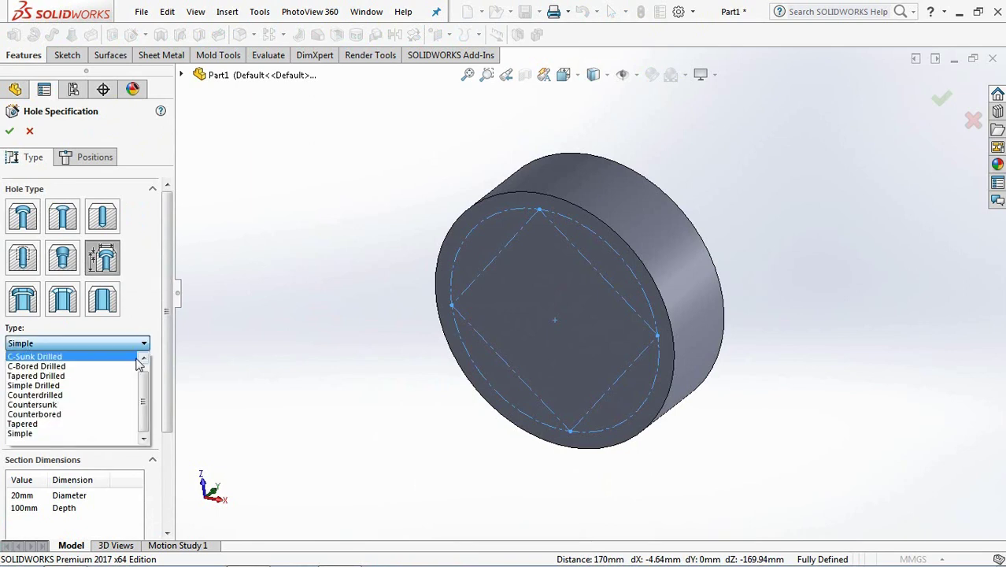
pyautogui.click(134, 359)
pyautogui.scroll(-3, 129, 398)
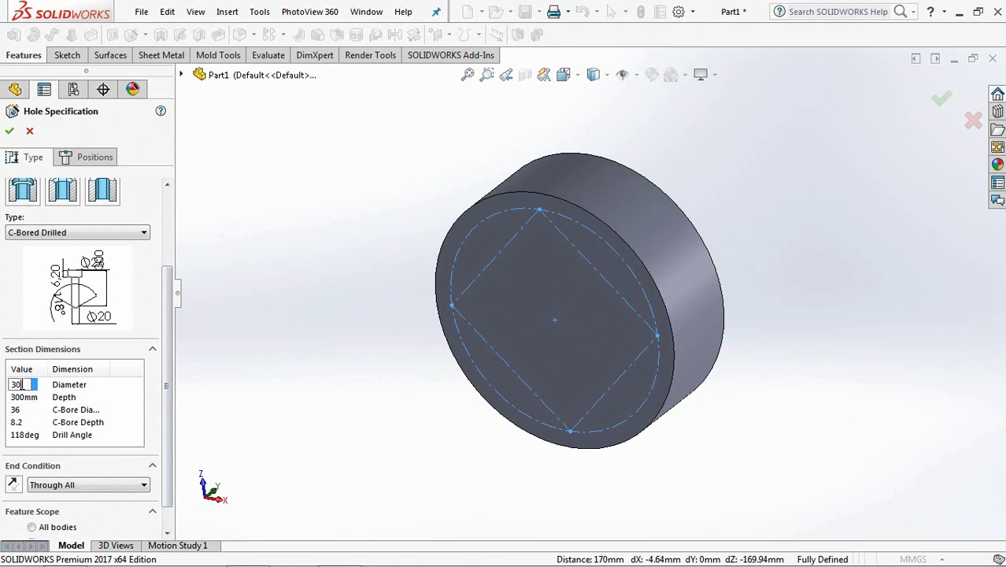
pyautogui.click(24, 319)
# Place holes at the square's corners via 3D sketch and create the counterbored holes
pyautogui.click(92, 157)
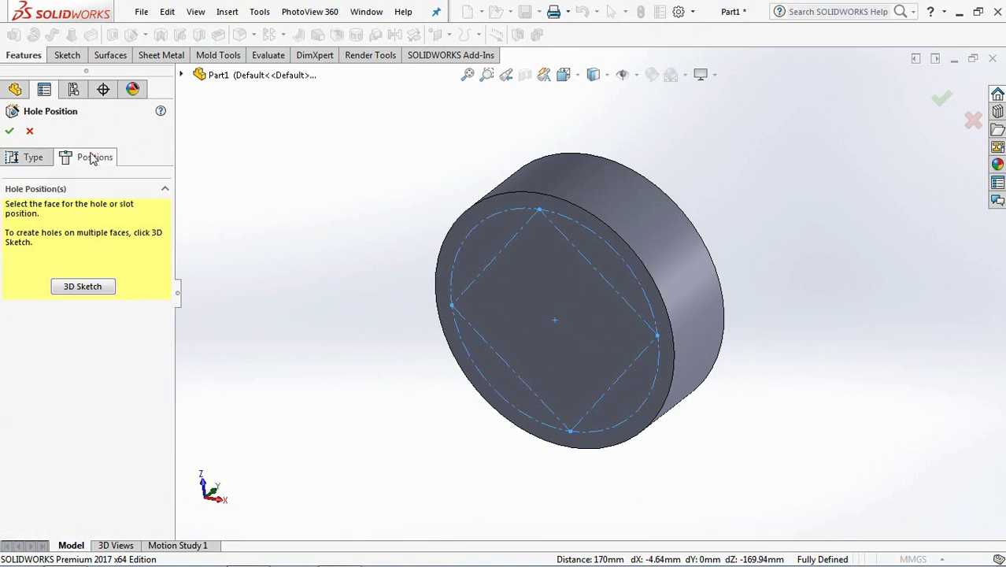
pyautogui.click(83, 286)
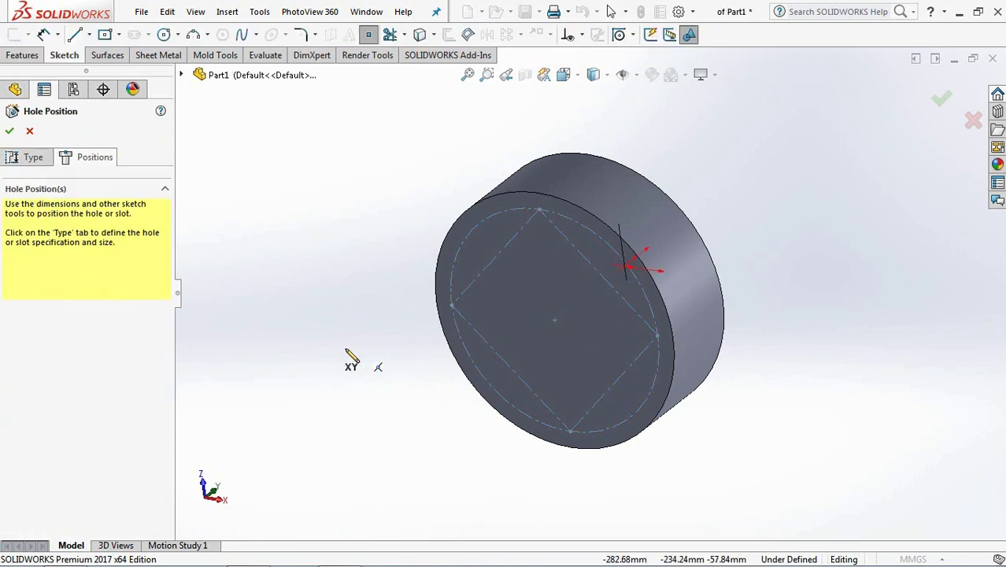
pyautogui.click(540, 208)
pyautogui.click(659, 335)
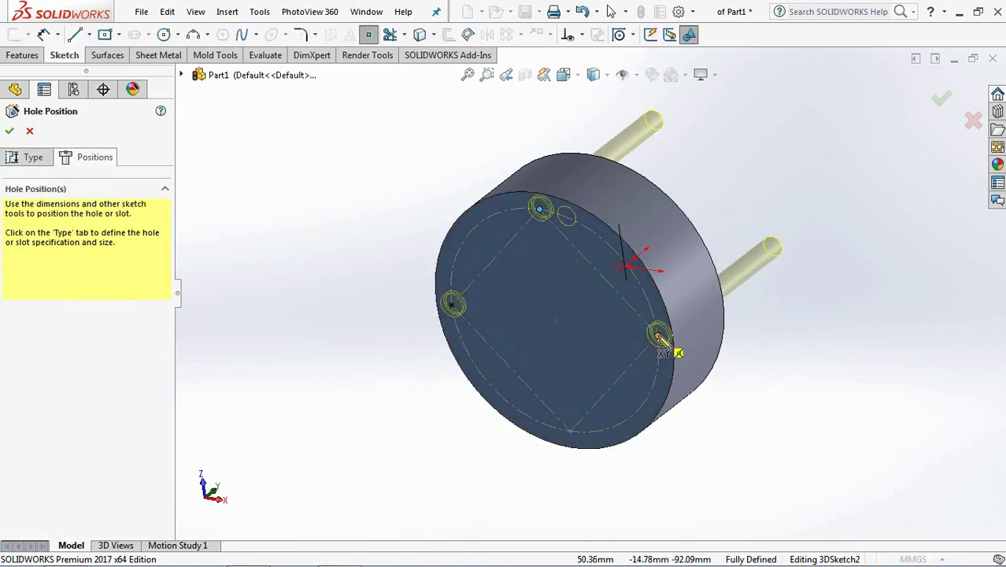
pyautogui.click(571, 430)
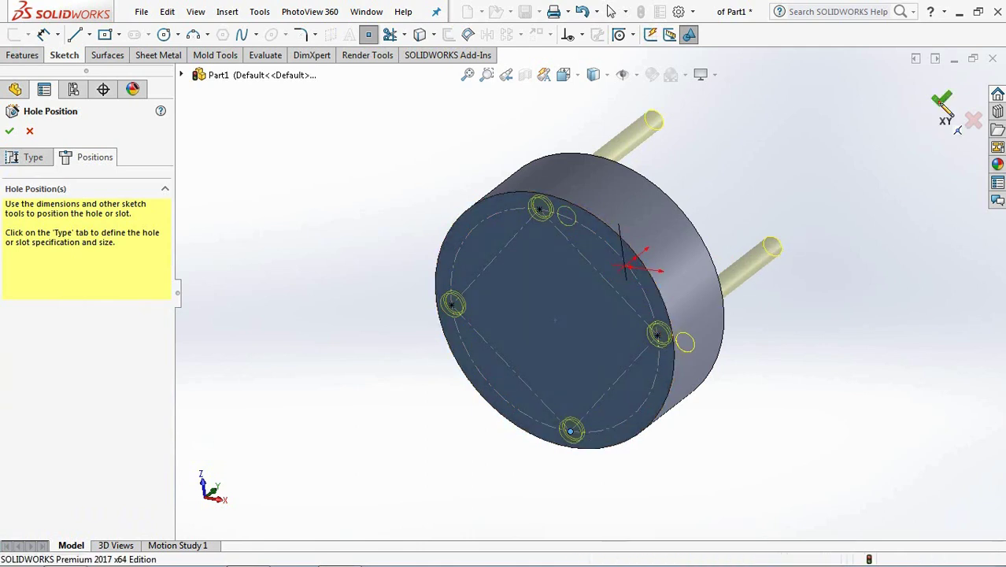
pyautogui.click(940, 102)
pyautogui.click(654, 244)
pyautogui.click(723, 149)
# Fillet the circular edge around the boss top at 2 mm
pyautogui.moveTo(673, 120); pyautogui.dragTo(552, 236, button='middle')
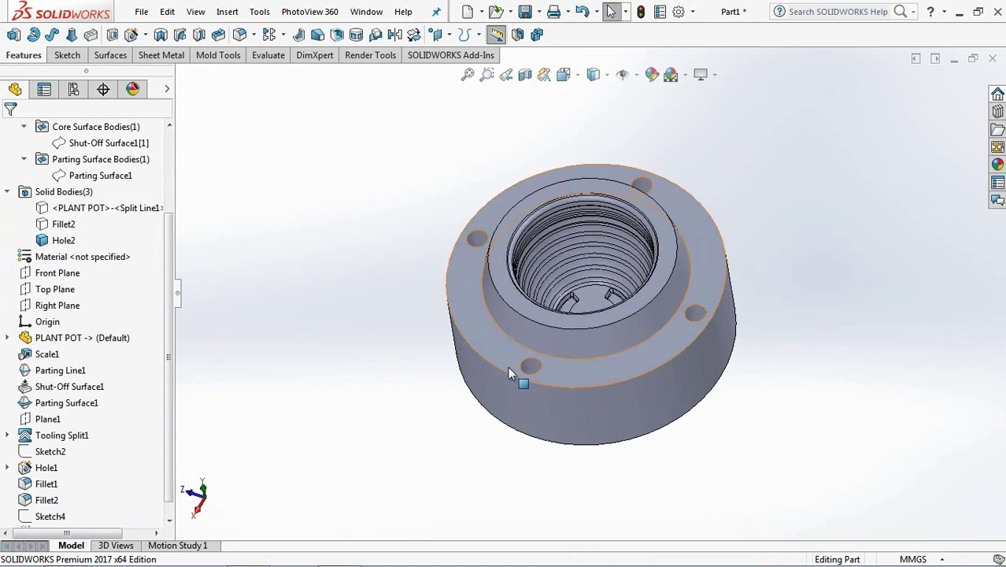
pyautogui.scroll(-2, 378, 331)
pyautogui.click(240, 34)
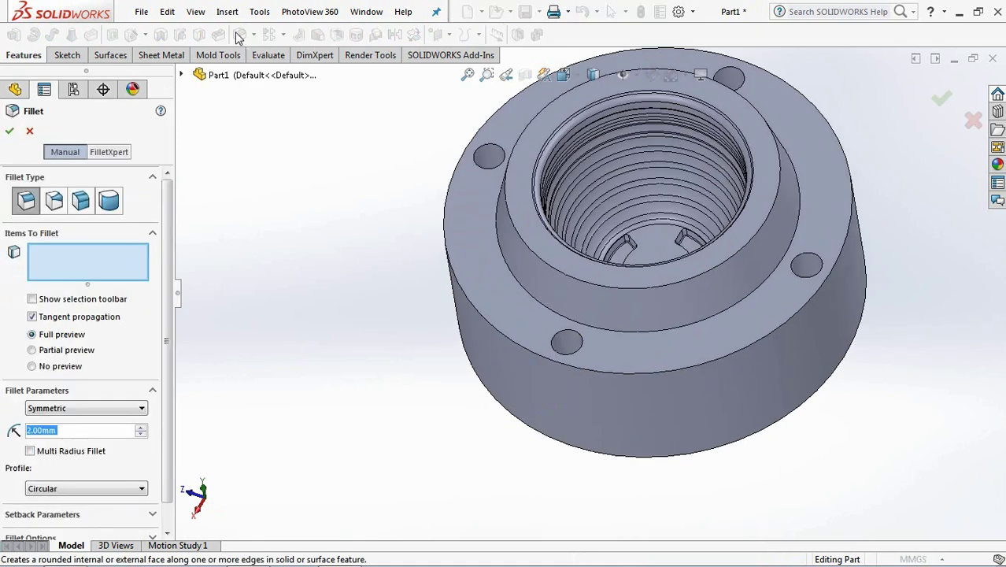
pyautogui.click(539, 300)
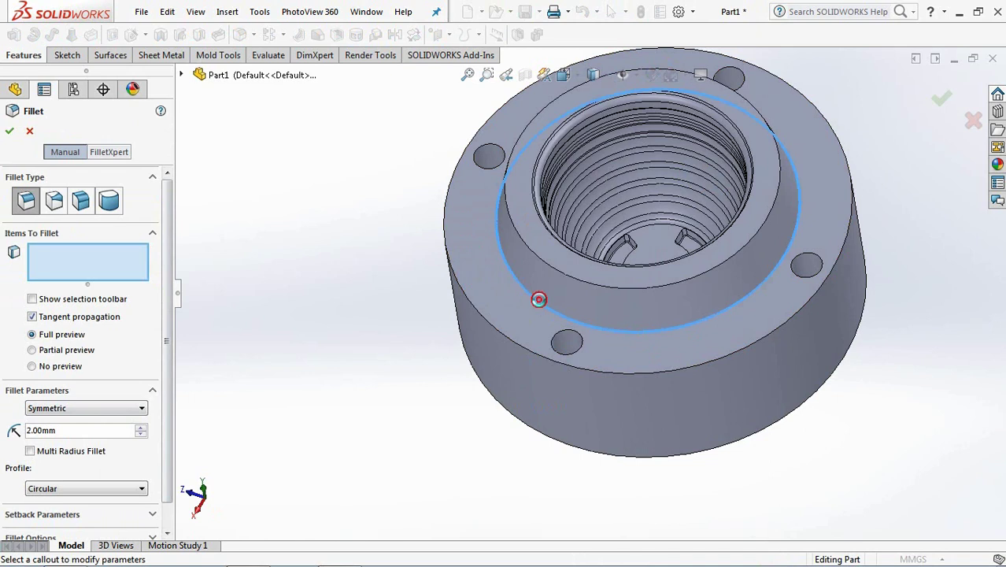
pyautogui.click(942, 98)
# Fillet the boss's inner circular edge at 5 mm
pyautogui.press('Return')
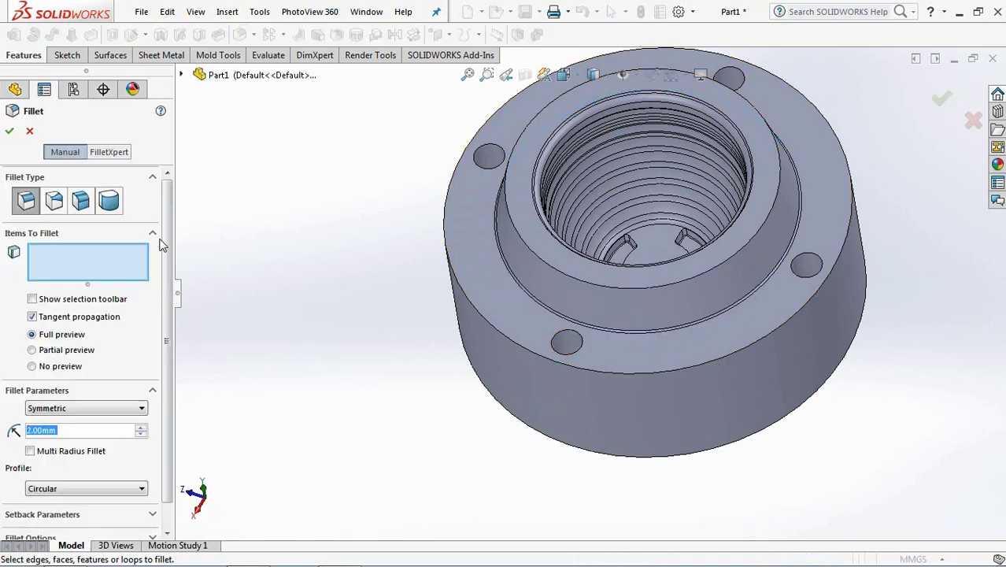
pyautogui.write('5')
pyautogui.click(95, 259)
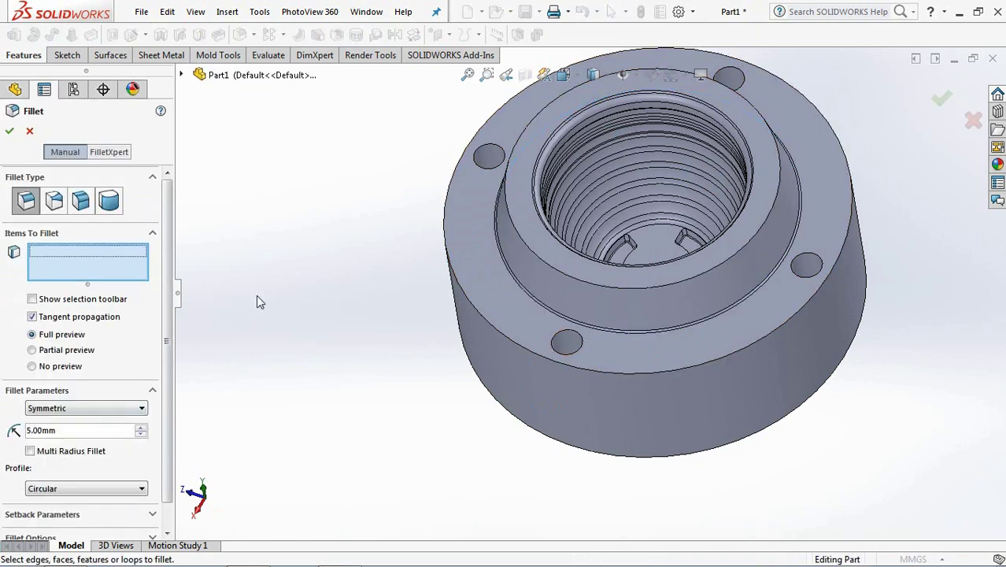
pyautogui.click(559, 274)
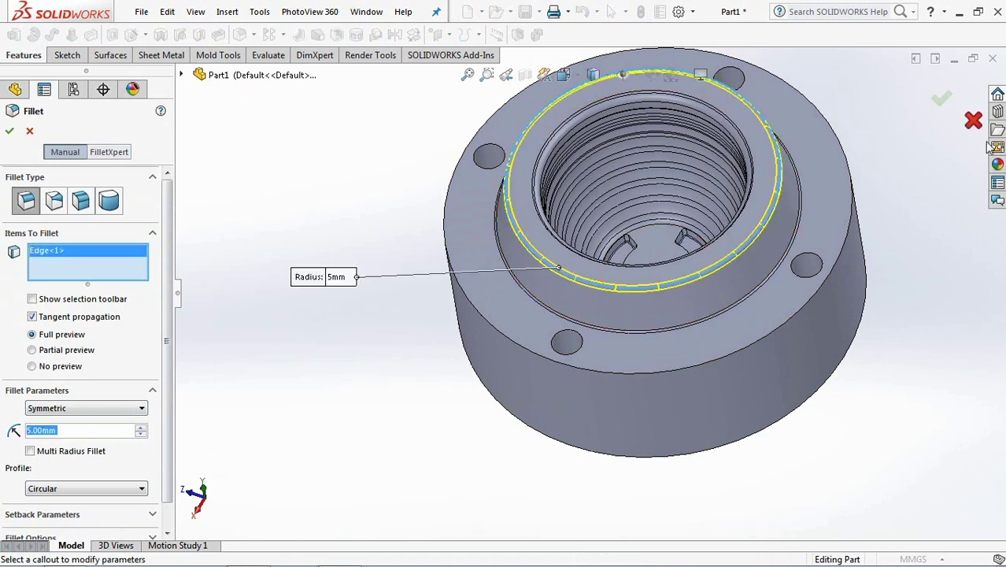
pyautogui.click(941, 98)
pyautogui.moveTo(919, 161); pyautogui.dragTo(816, 183, button='middle')
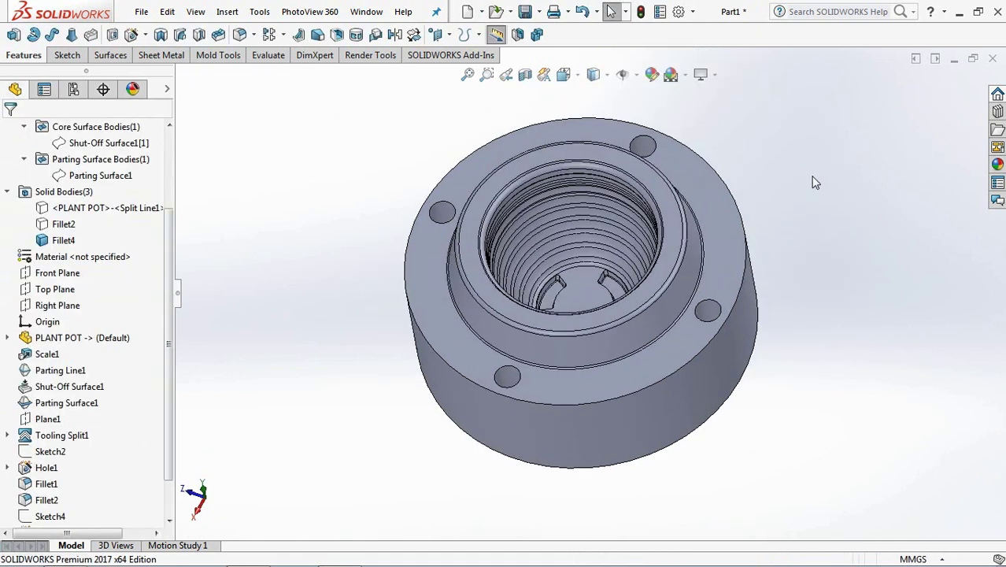
# Show the Fillet2 body and hide the PLANT POT body
pyautogui.click(79, 224)
pyautogui.click(82, 198)
pyautogui.click(68, 207)
pyautogui.click(83, 186)
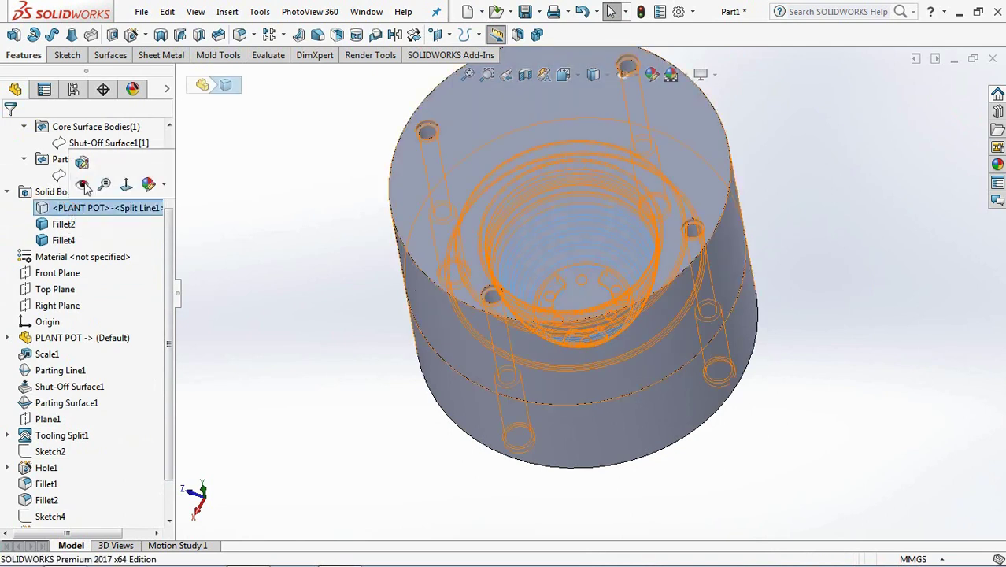
pyautogui.click(313, 331)
pyautogui.moveTo(323, 367); pyautogui.dragTo(299, 318, button='middle')
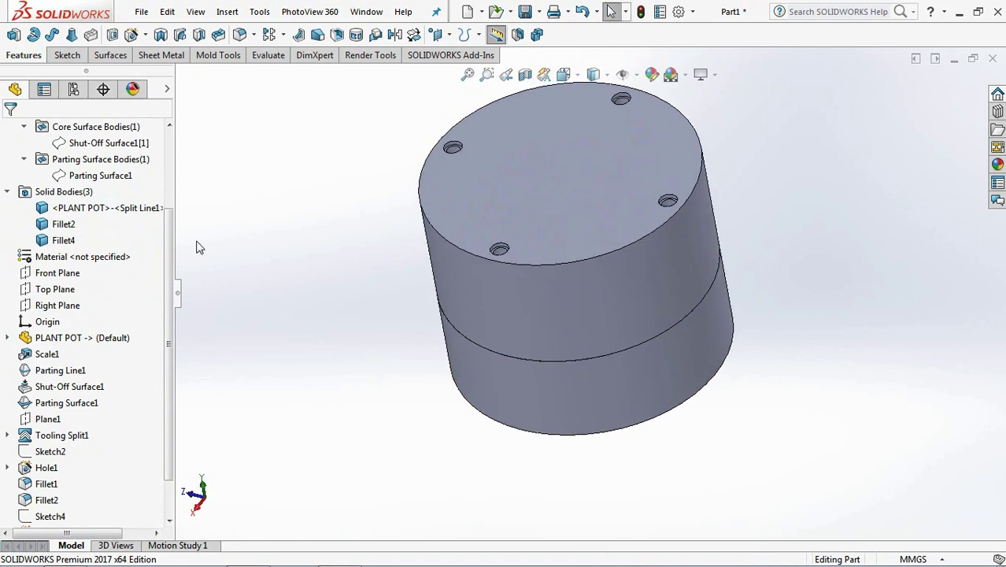
# Move the Fillet2 upper block body 400 mm up along Y with Move/Copy Body
pyautogui.click(63, 224)
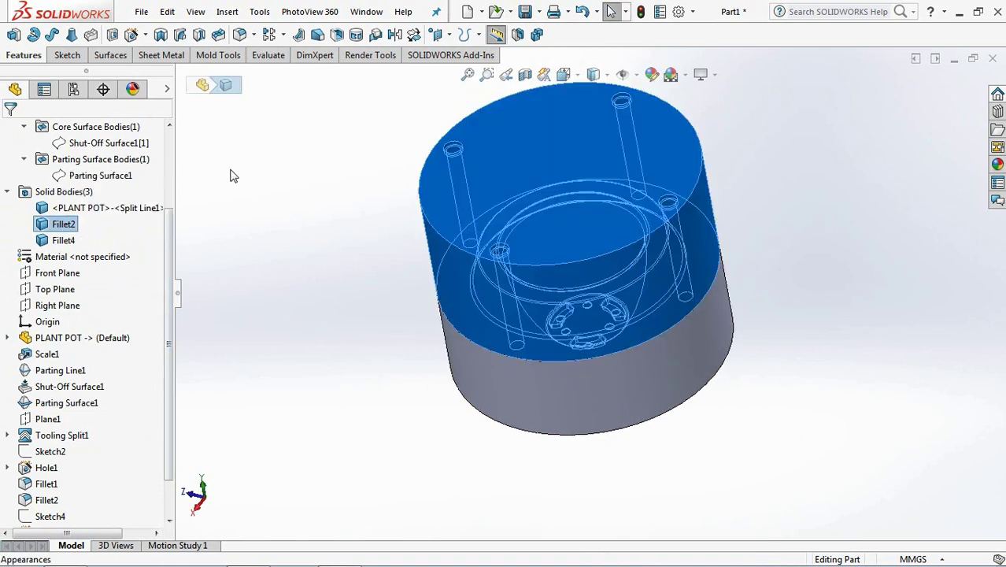
pyautogui.click(414, 36)
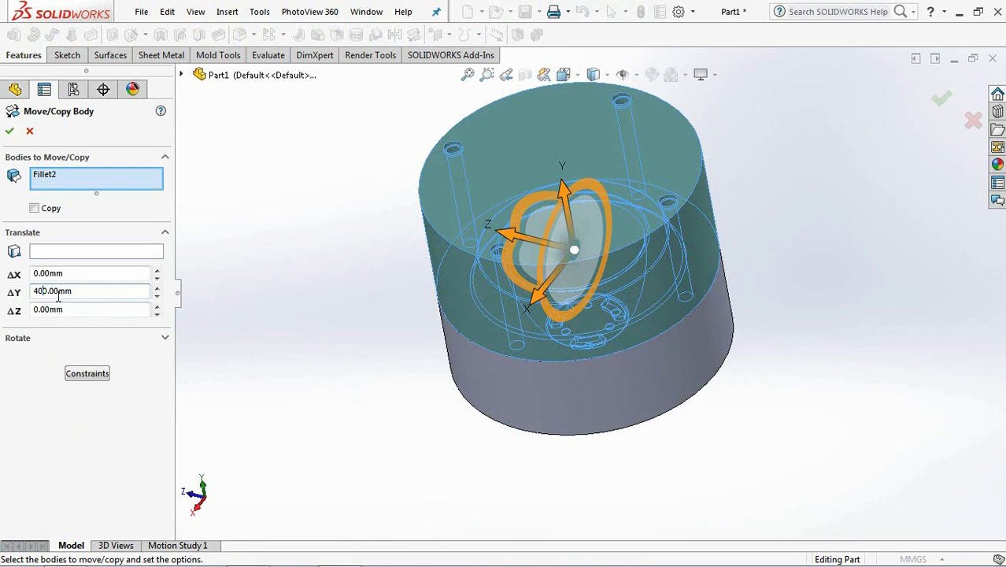
pyautogui.click(135, 352)
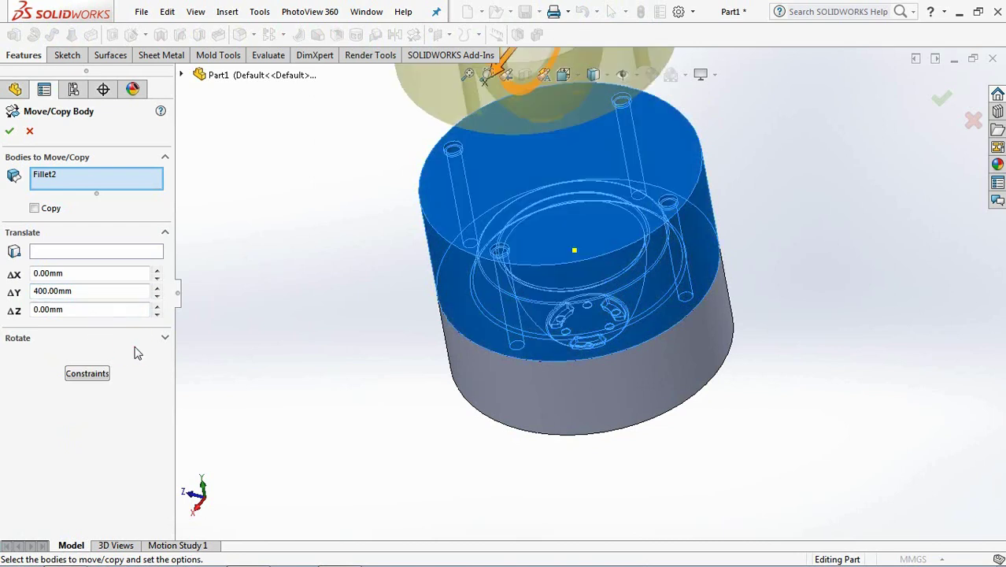
pyautogui.press('f')
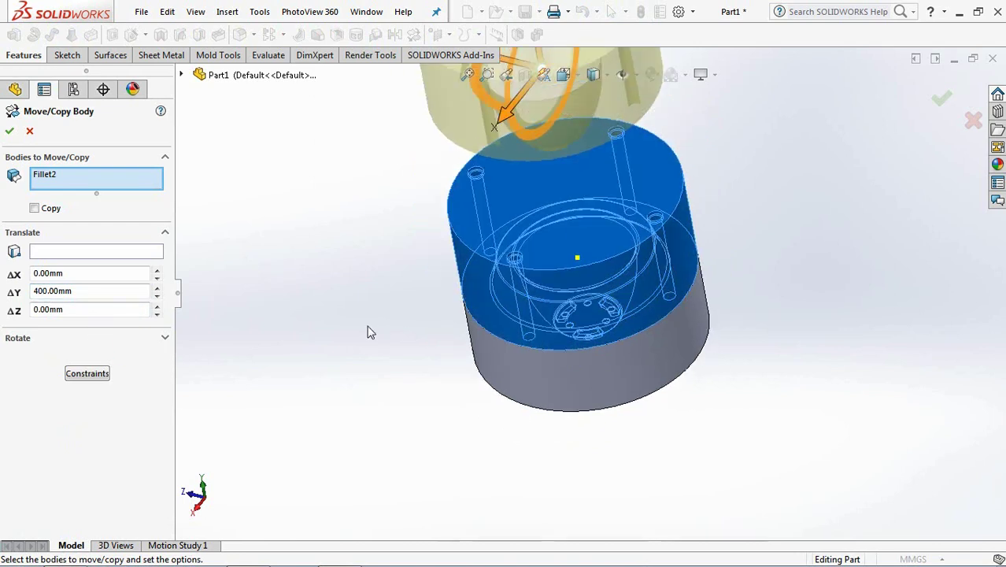
pyautogui.click(9, 132)
pyautogui.click(94, 210)
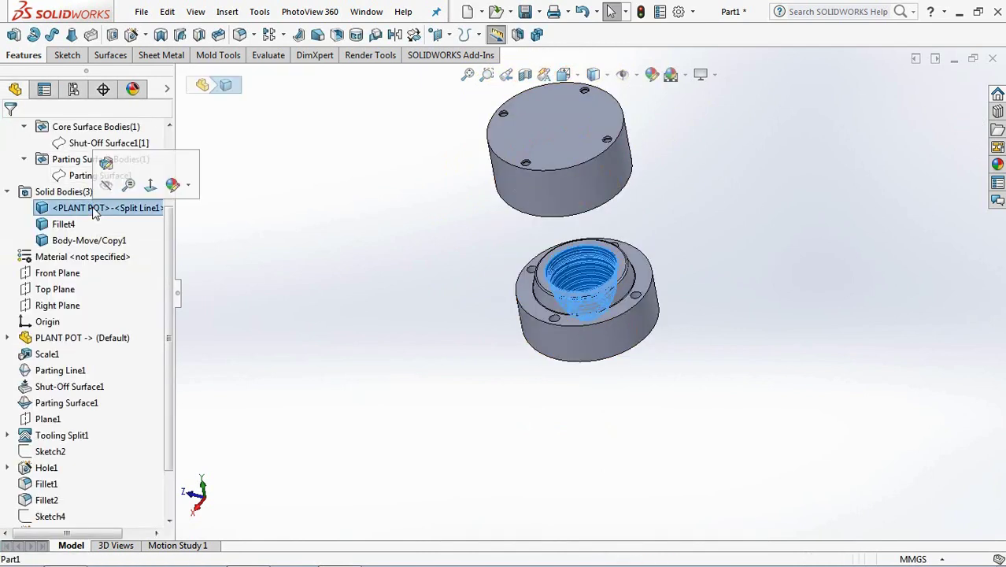
# Move the PLANT POT body 200 mm up along Y and view the exploded mold
pyautogui.click(414, 35)
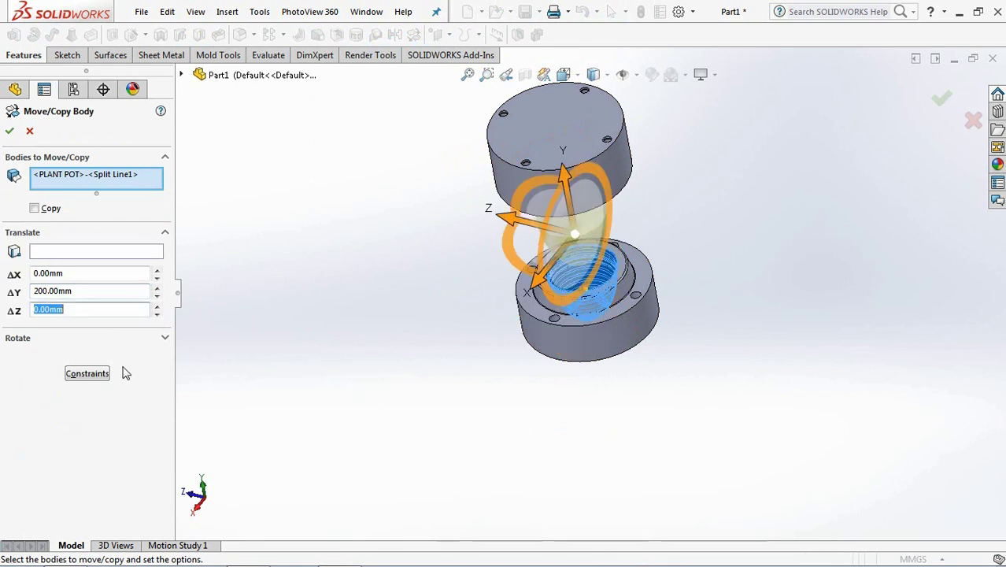
pyautogui.click(9, 132)
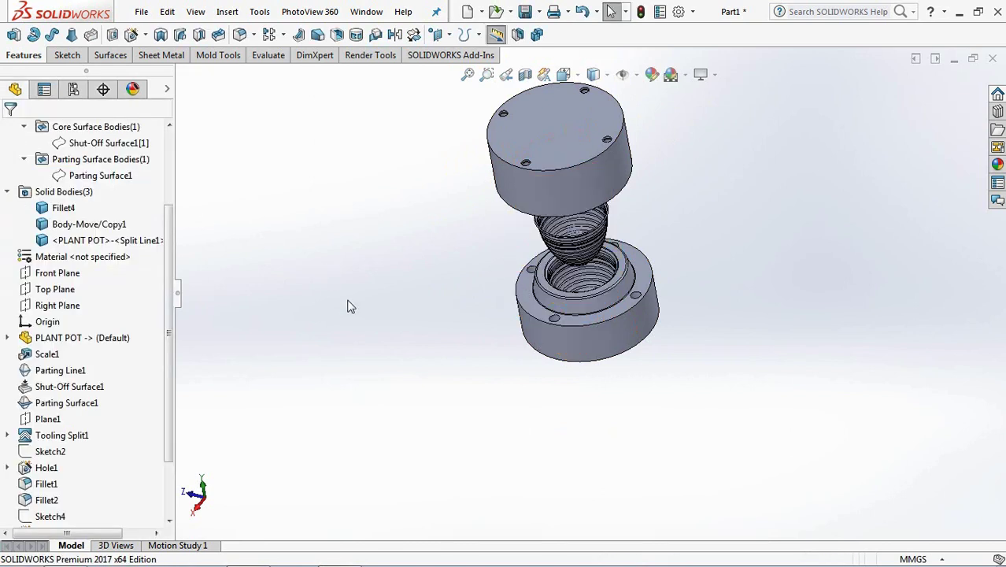
pyautogui.scroll(-3, 437, 182)
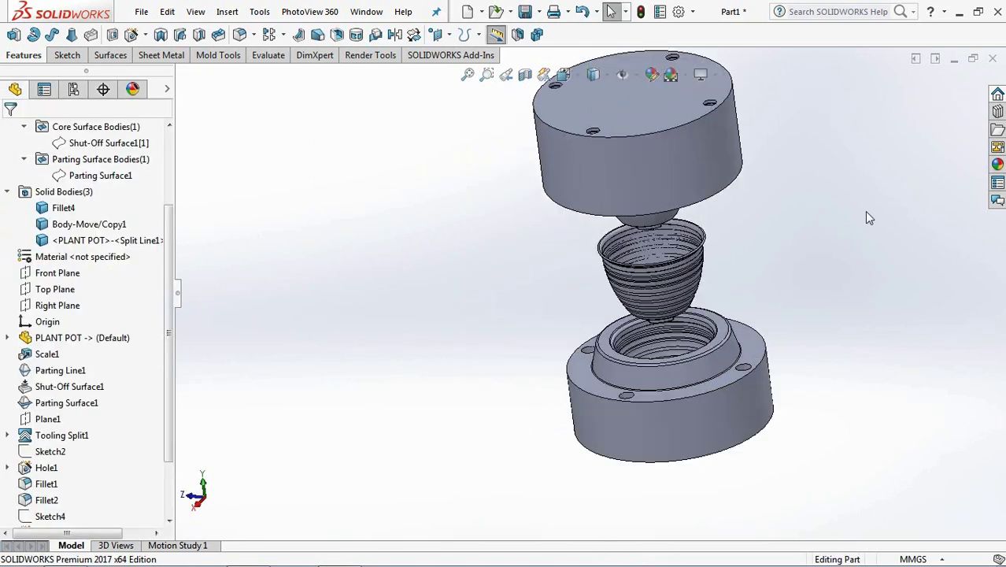
pyautogui.scroll(-2, 858, 215)
pyautogui.moveTo(838, 249); pyautogui.dragTo(819, 270, button='middle')
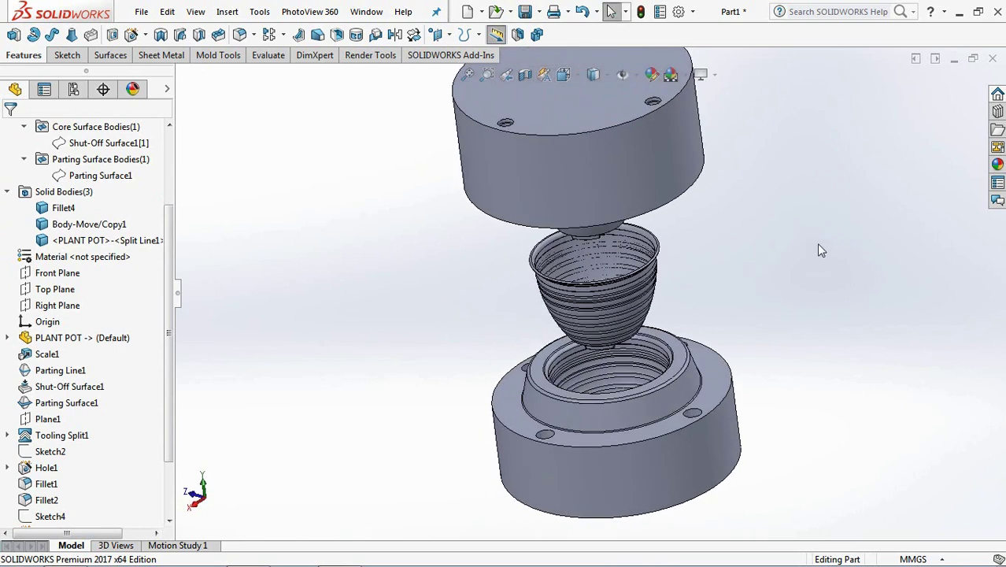